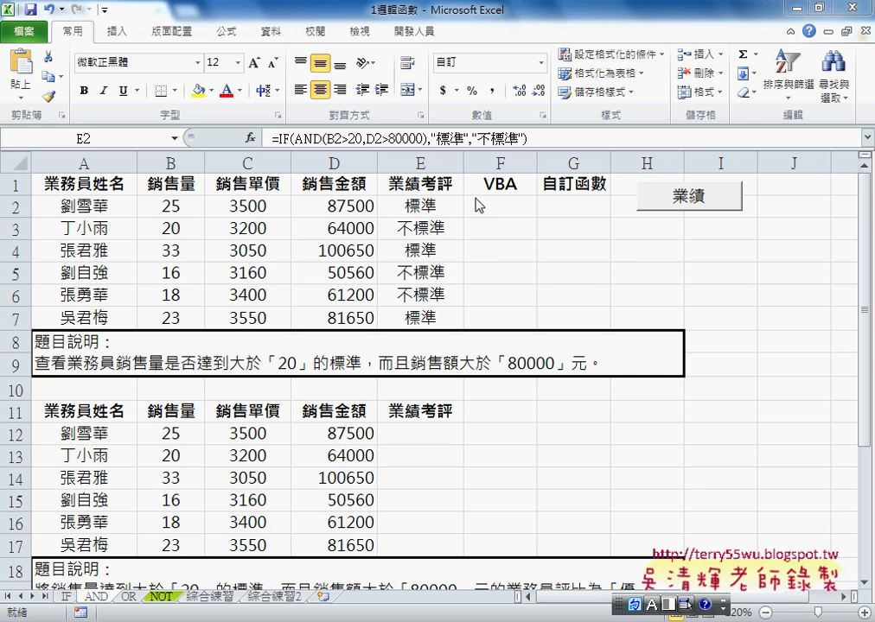
- Show E2's IF/AND formula and mark rows 2 to 7 as the data range
click(409, 199)
key(shift)
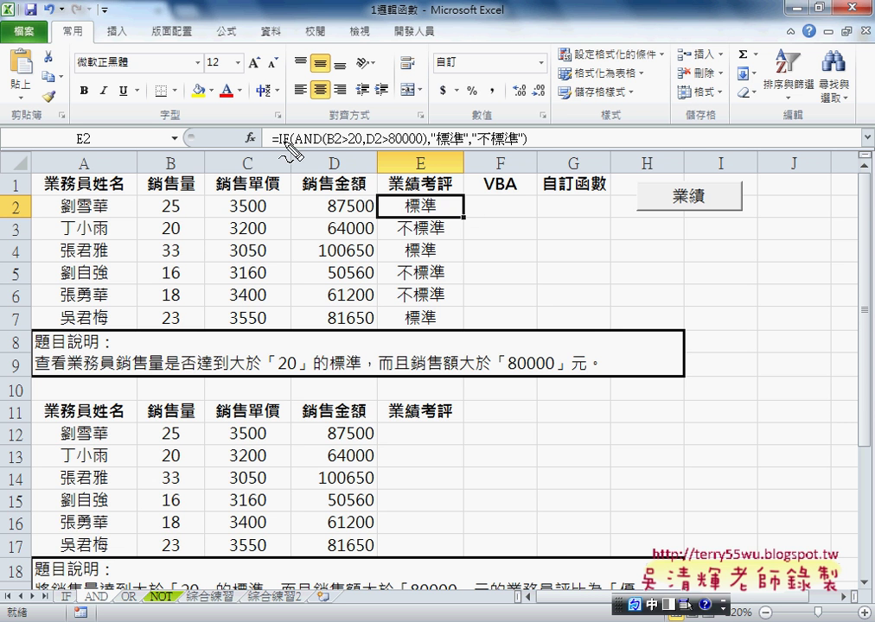
drag(279, 144, 462, 146)
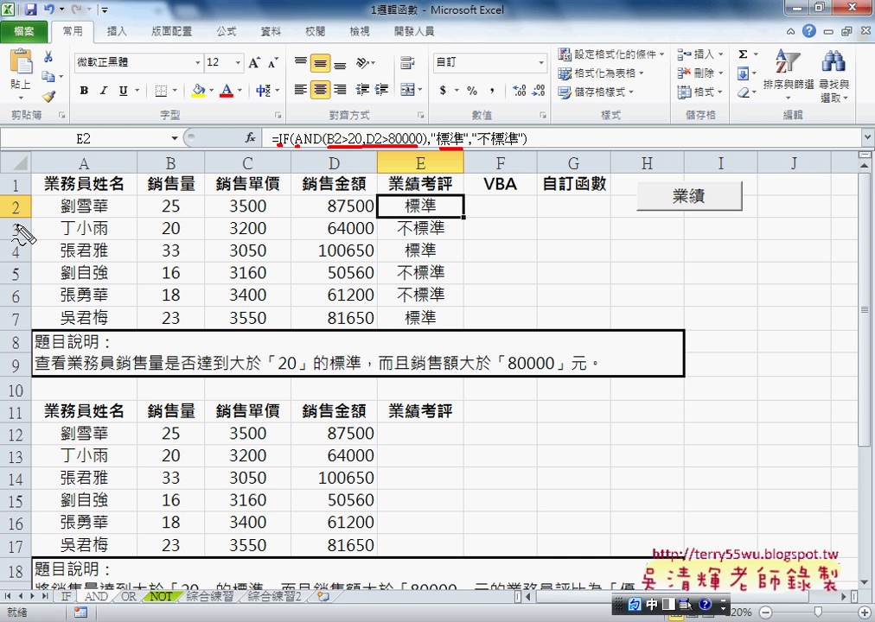
drag(17, 192, 13, 214)
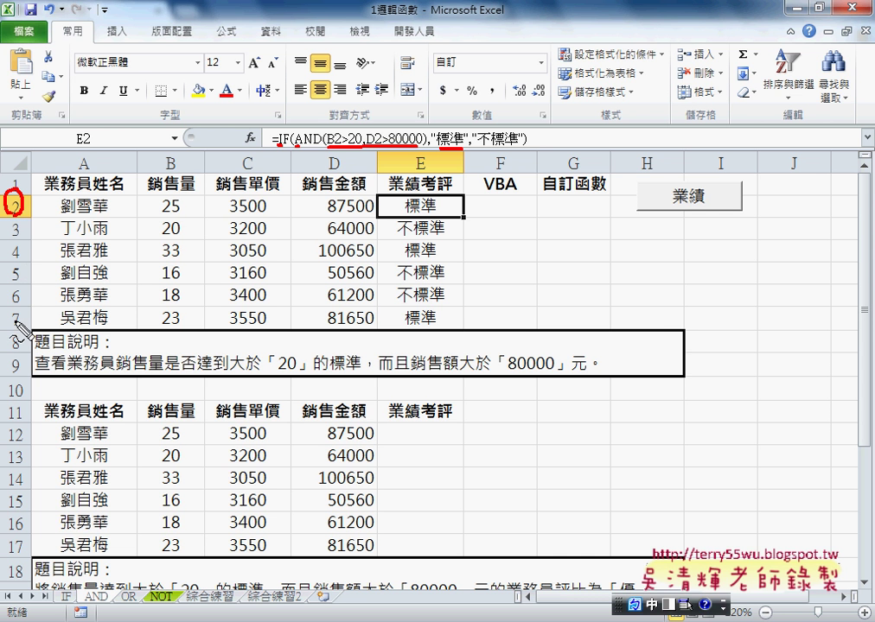
drag(23, 311, 15, 326)
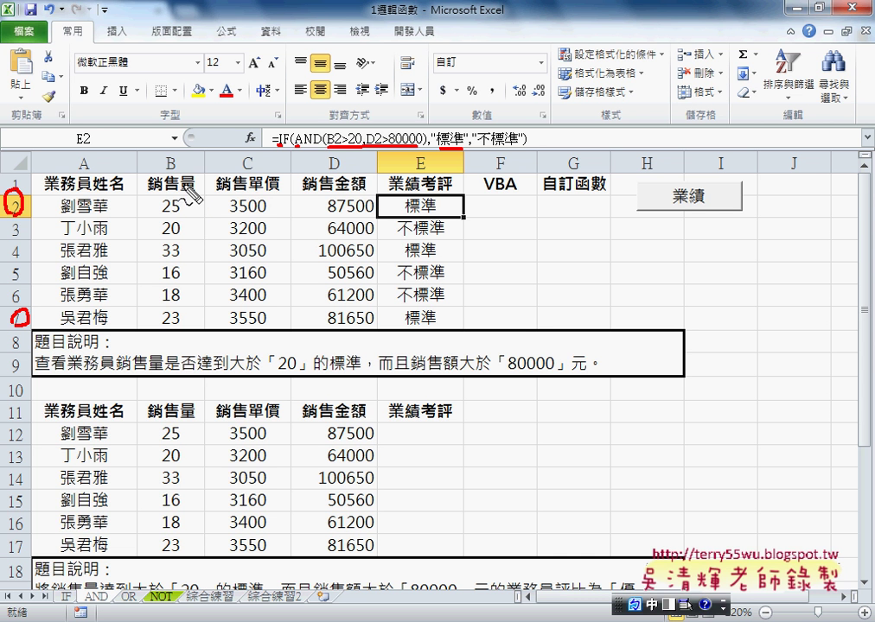
- Annotate the column B > 20 And column D > 80000 conditions and result column F
drag(175, 153, 173, 169)
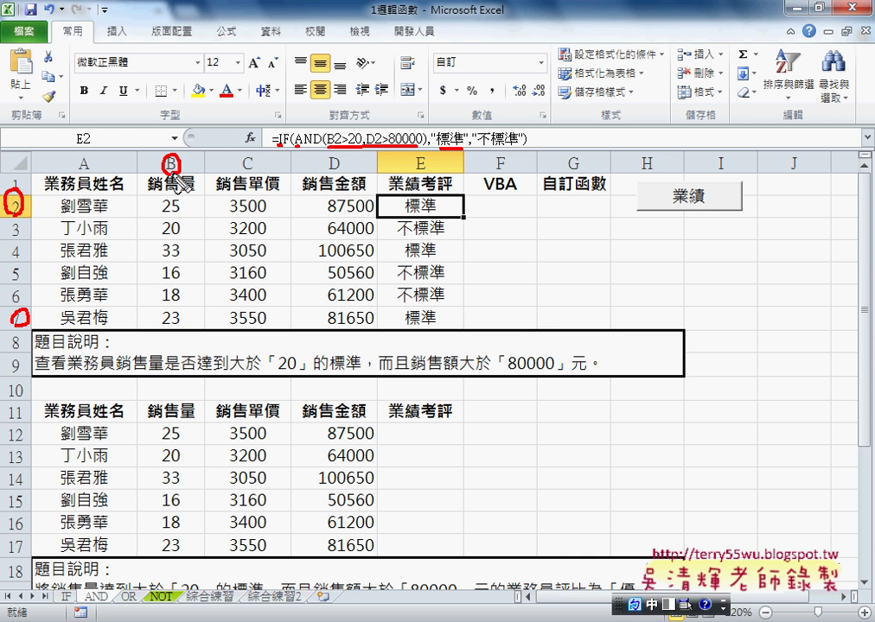
drag(342, 156, 338, 179)
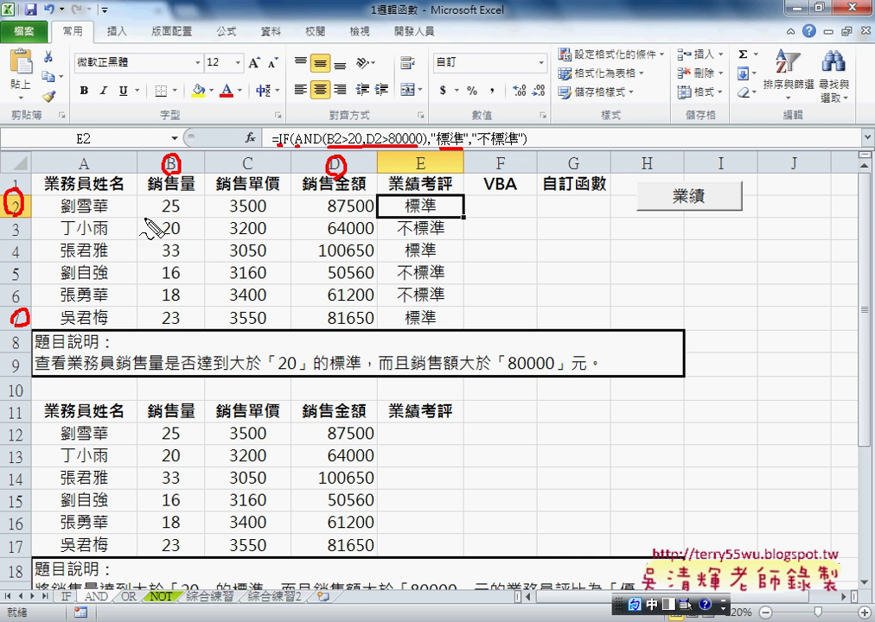
mouse_move(193, 159)
mouse_down()
mouse_move(194, 172)
mouse_move(233, 167)
mouse_up()
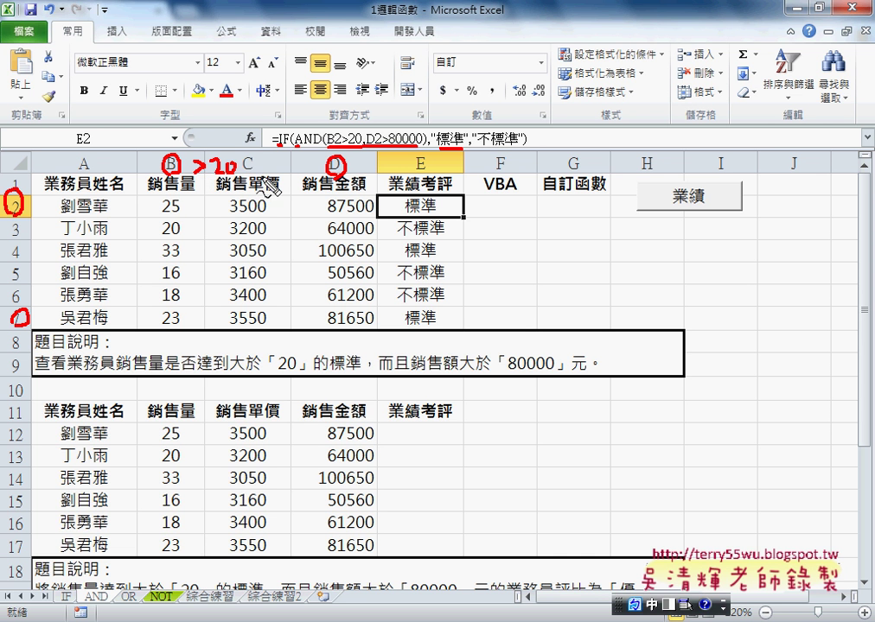
drag(257, 171, 301, 171)
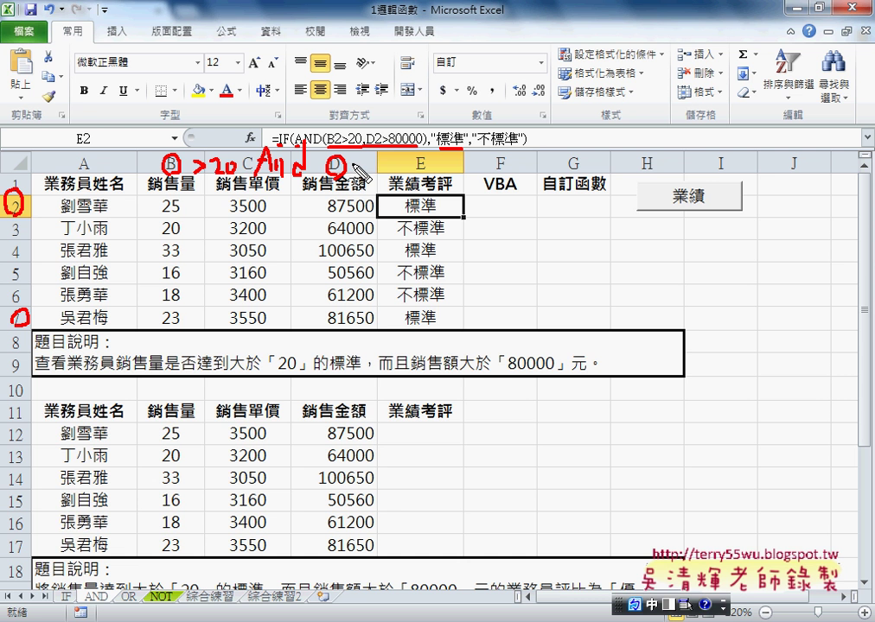
mouse_move(364, 159)
mouse_down()
mouse_move(364, 171)
mouse_move(416, 161)
mouse_up()
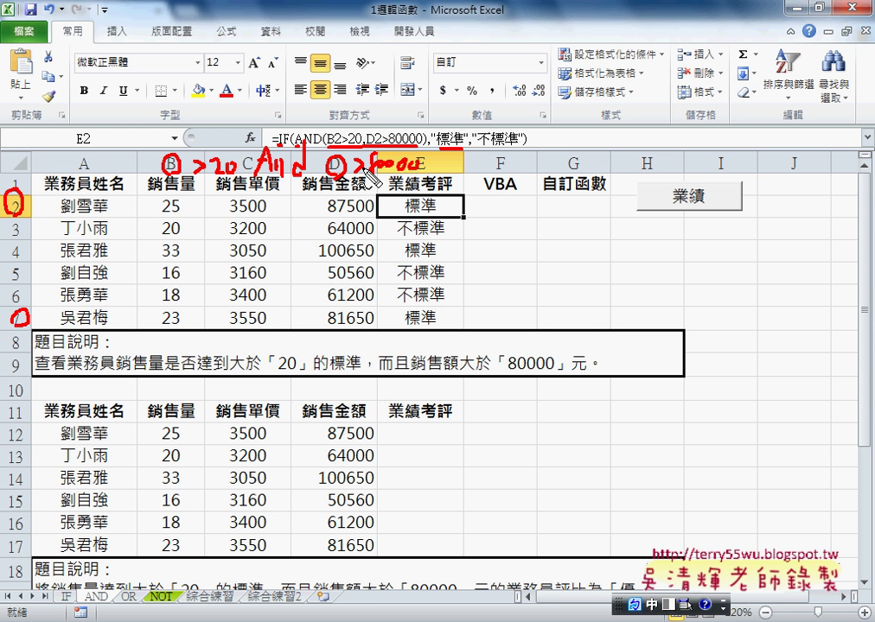
mouse_move(501, 157)
mouse_down()
mouse_move(498, 172)
mouse_move(512, 170)
mouse_move(505, 193)
mouse_up()
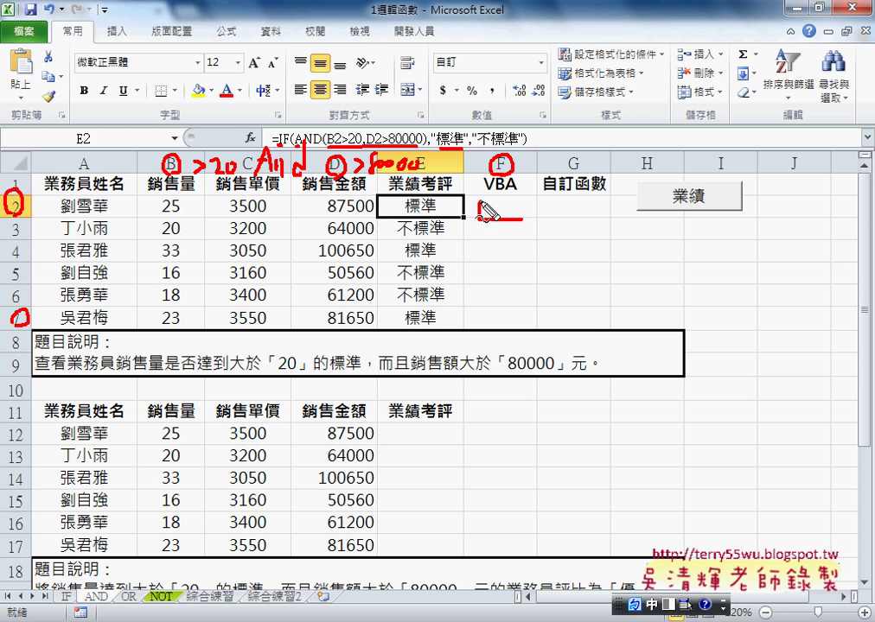
mouse_move(489, 206)
mouse_down()
mouse_move(529, 211)
mouse_move(521, 223)
mouse_up()
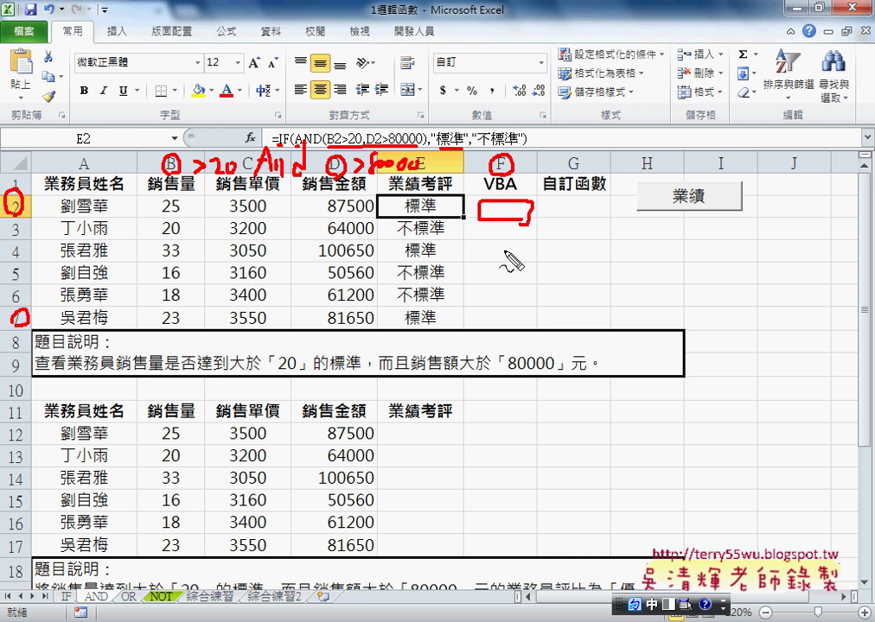
key(Escape)
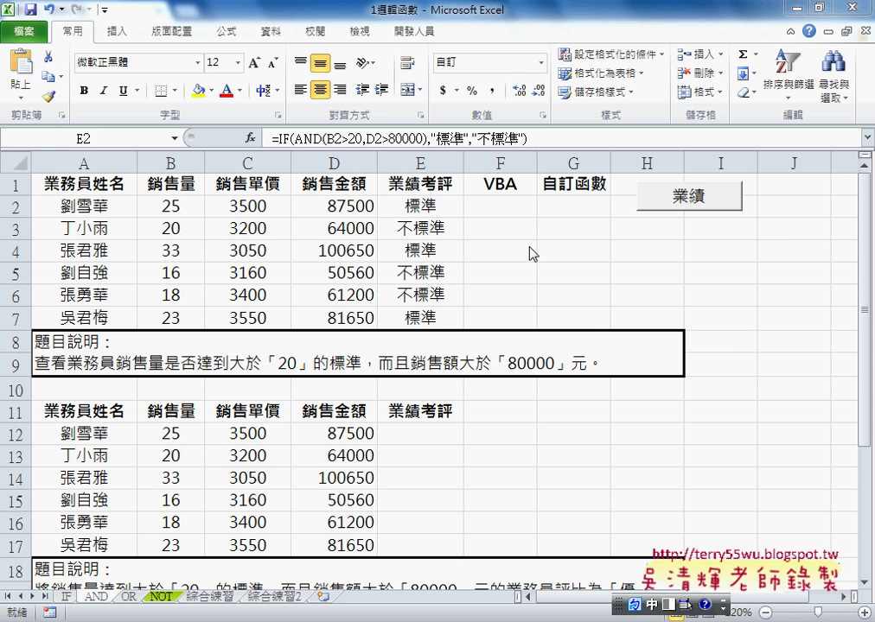
- Open the 業績 button's macro code and highlight its name, the 2 To 7 loop, and sales-amount test
right_click(668, 204)
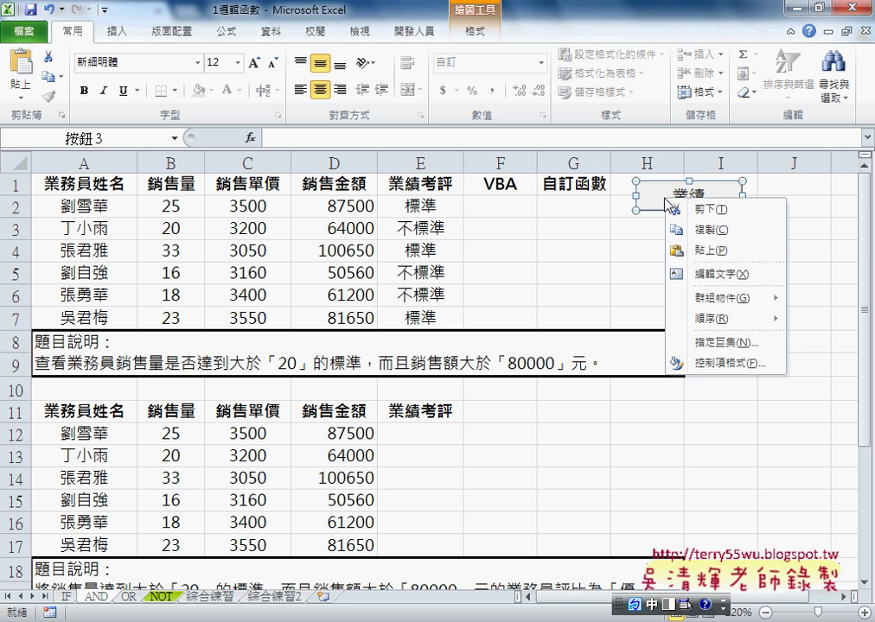
click(720, 344)
click(826, 229)
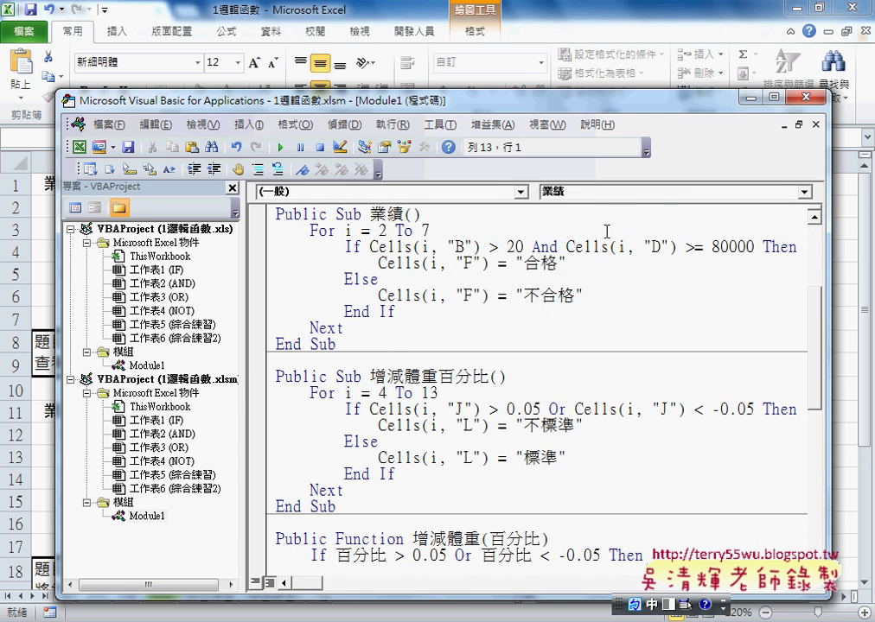
mouse_move(475, 105)
mouse_down()
mouse_move(475, 244)
mouse_move(486, 249)
mouse_up()
click(380, 352)
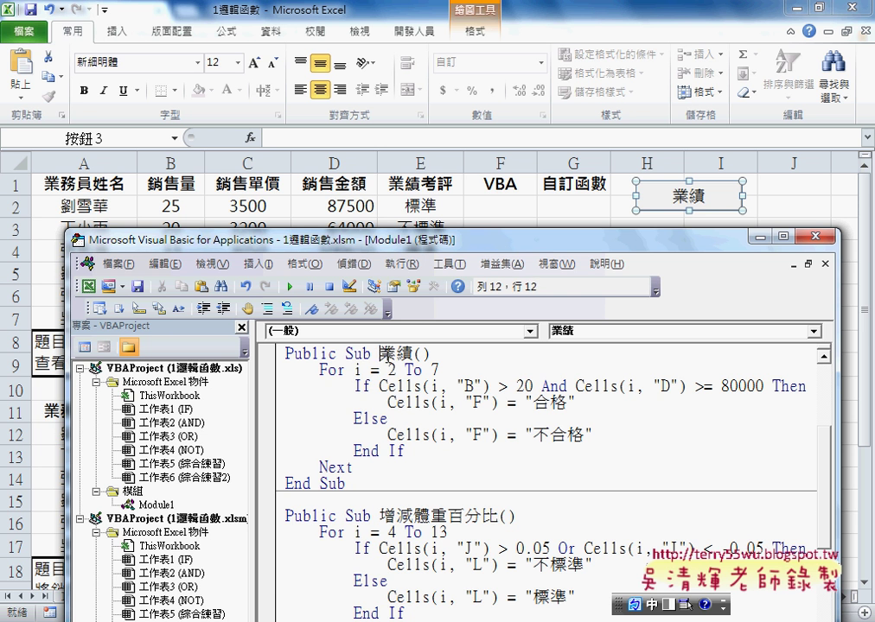
drag(380, 353, 414, 353)
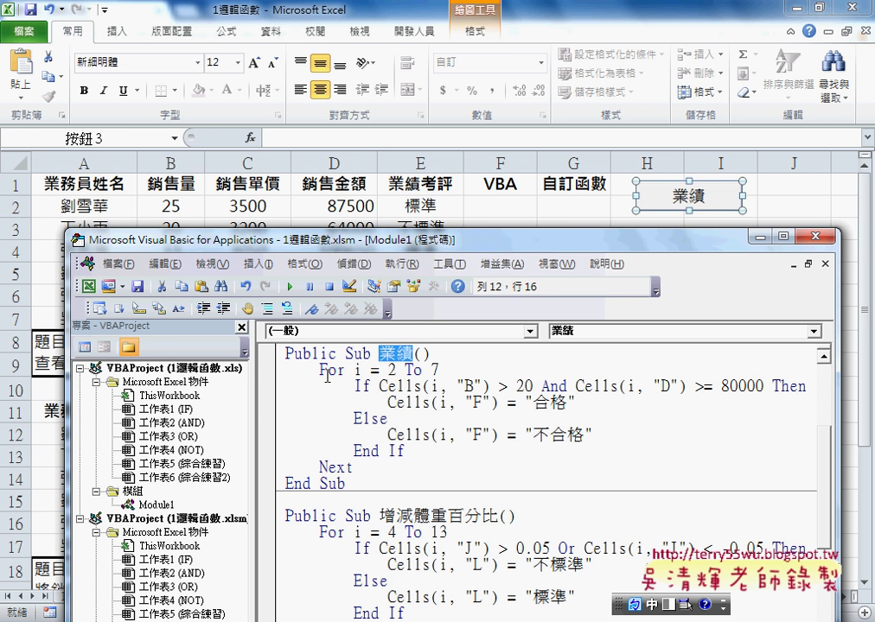
drag(321, 372, 441, 371)
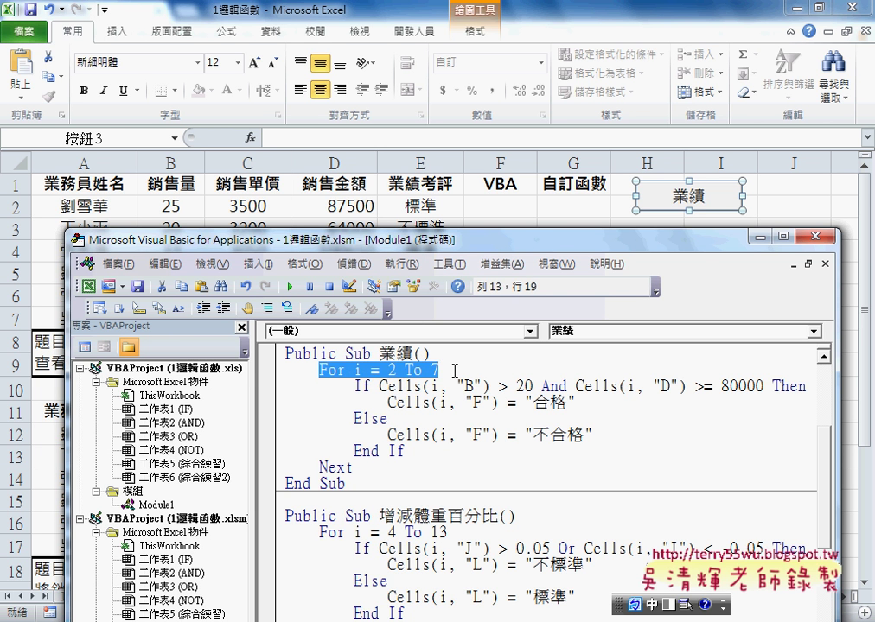
drag(351, 468, 320, 468)
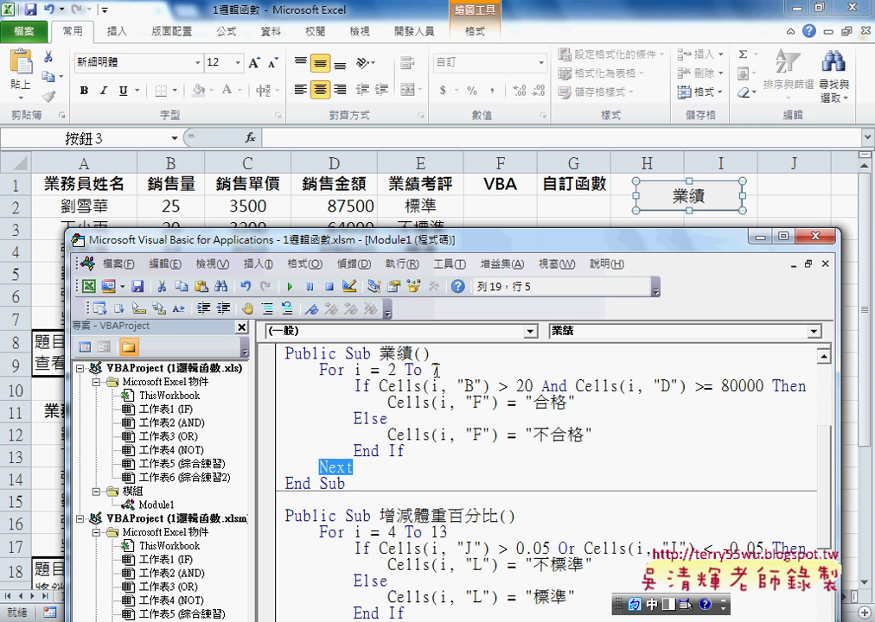
drag(426, 246, 416, 279)
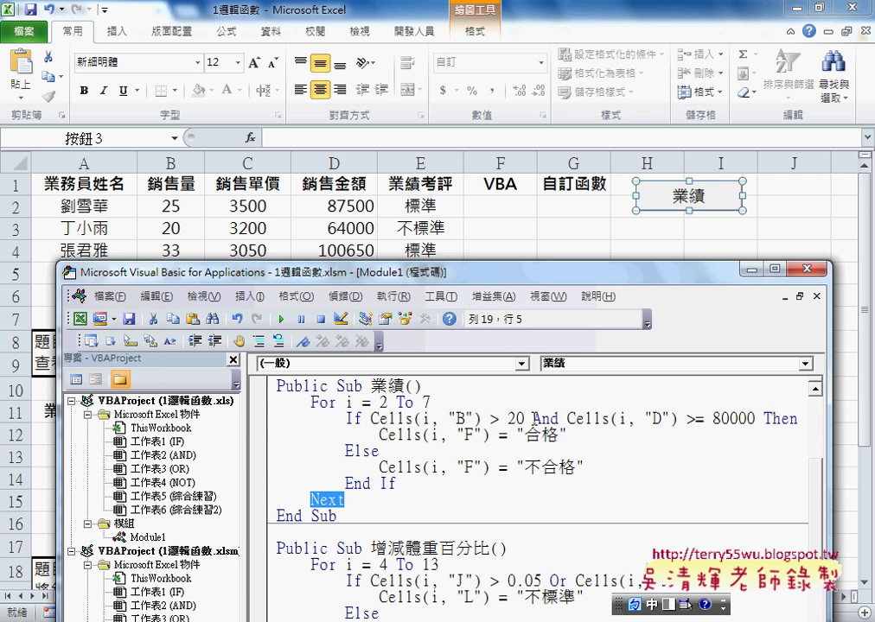
drag(532, 418, 758, 421)
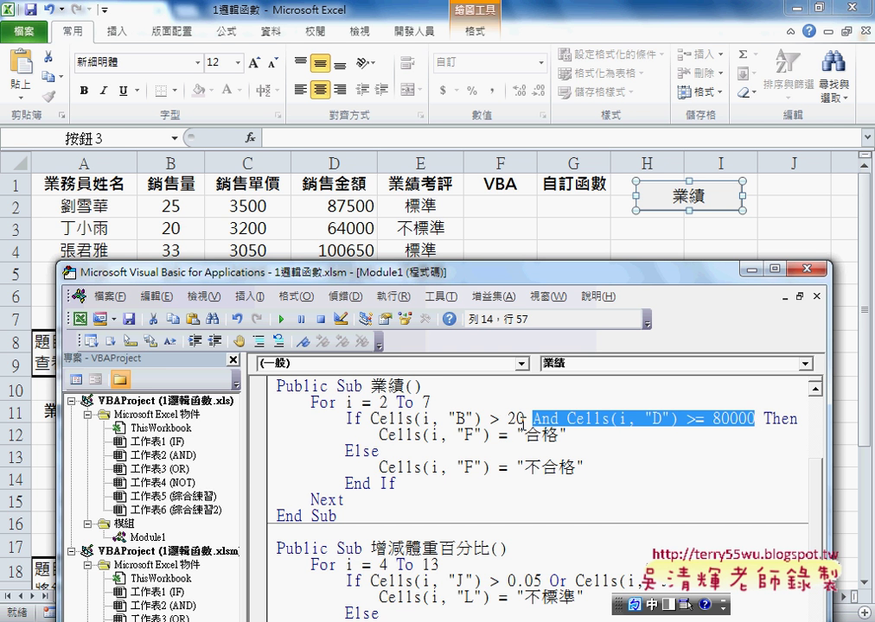
- Change the 業績 If condition from Cells(i, "D") >= 80000 to Cells(i, "D") > 80000
click(593, 420)
drag(644, 420, 676, 420)
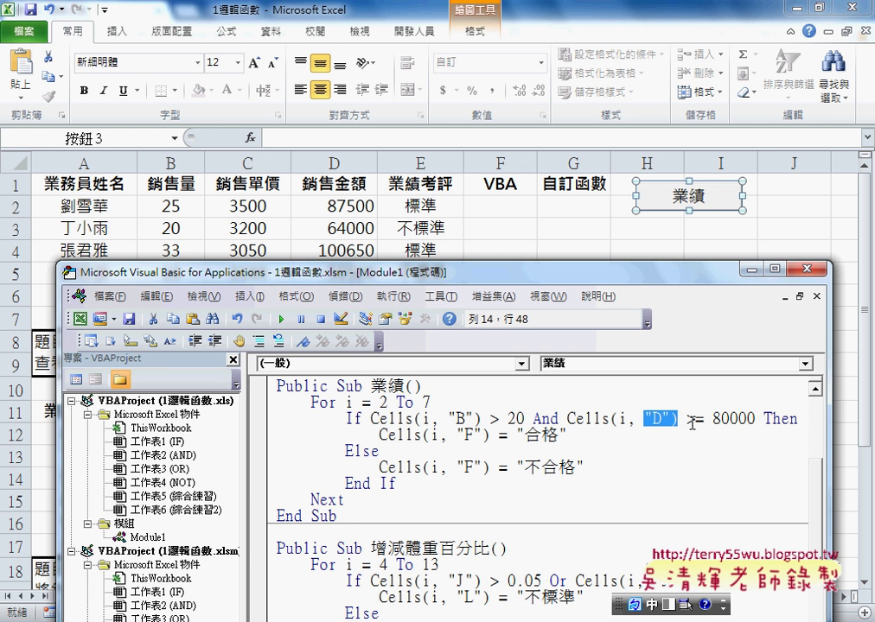
click(697, 420)
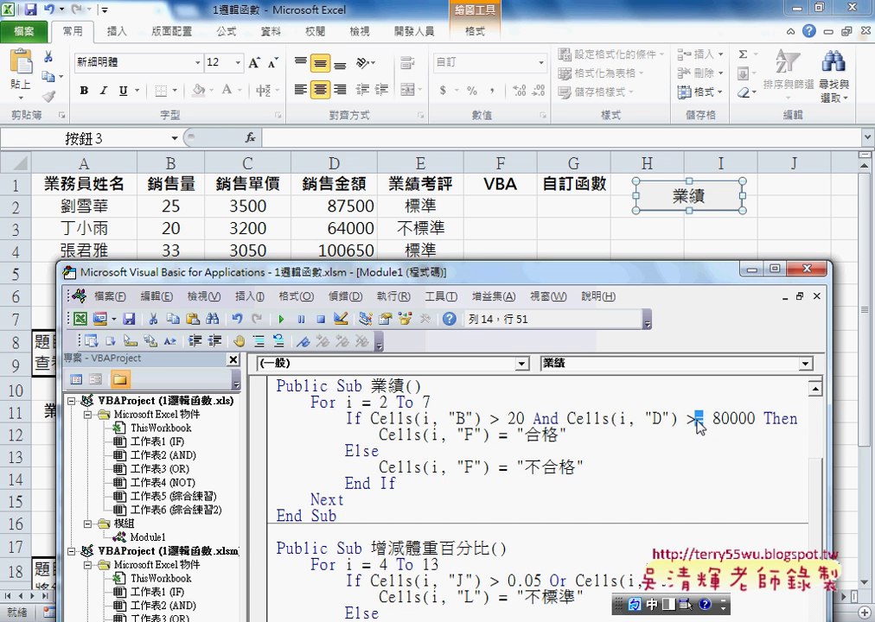
key(BackSpace)
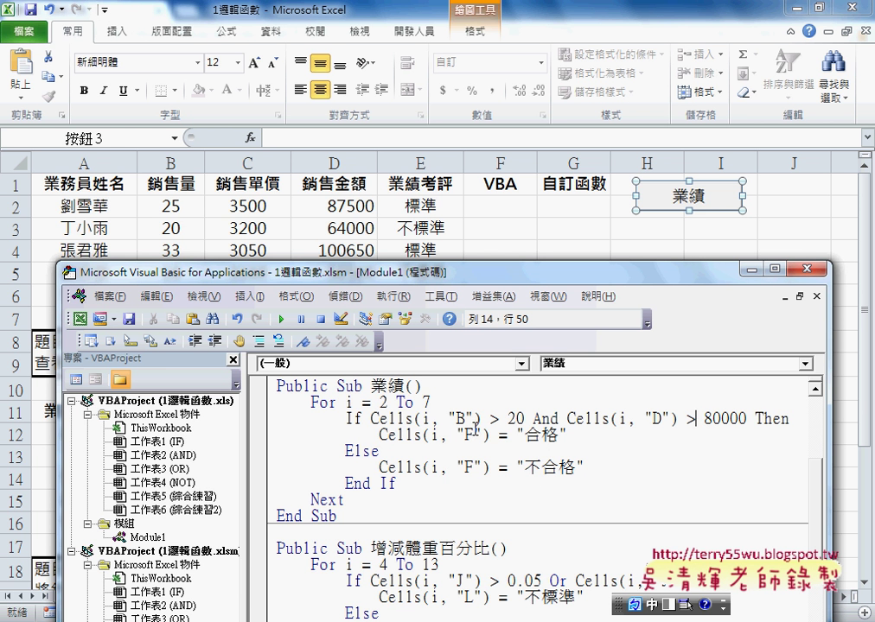
drag(379, 434, 490, 435)
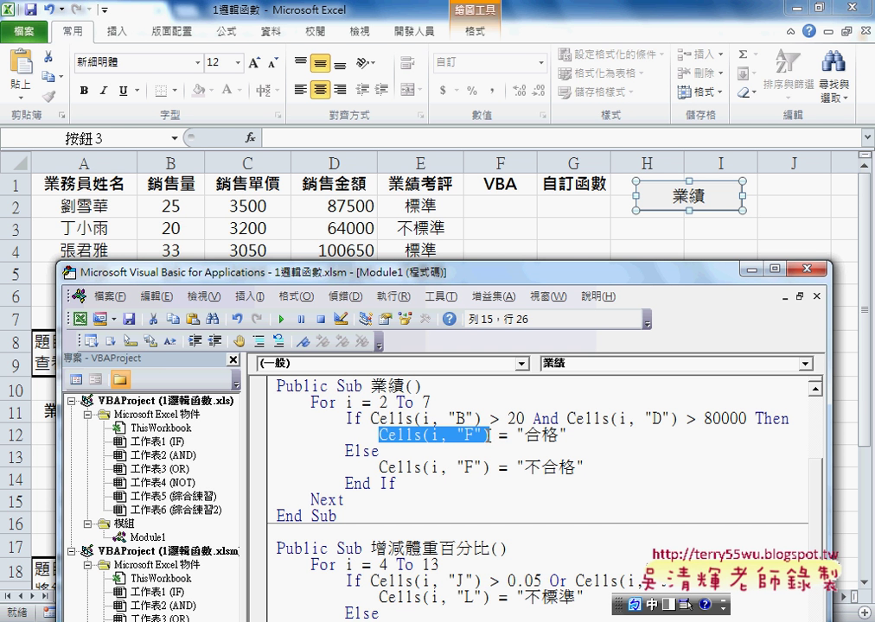
drag(533, 418, 746, 418)
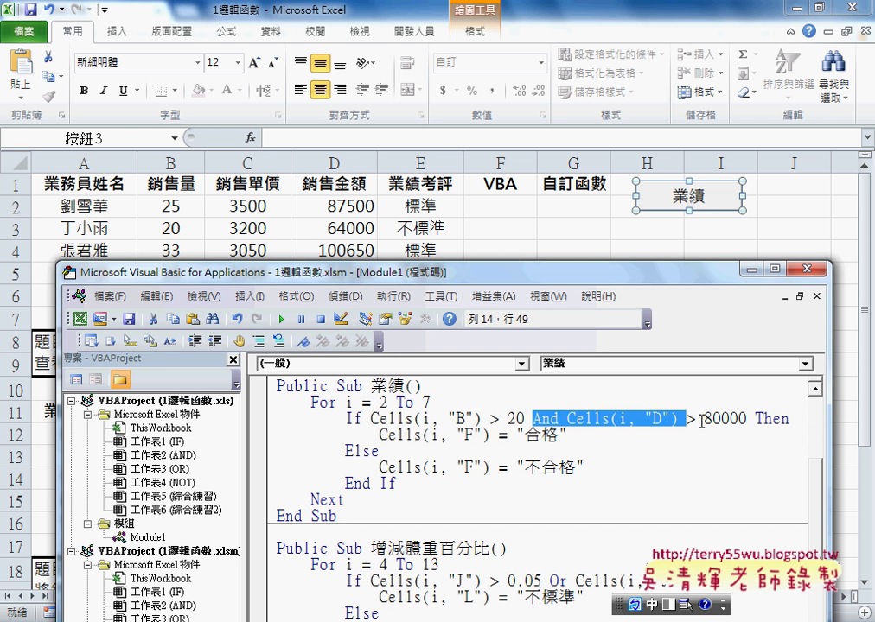
- Run the 業績 macro to fill column F and review its B > 20 And D > 80000 condition
drag(497, 283, 501, 320)
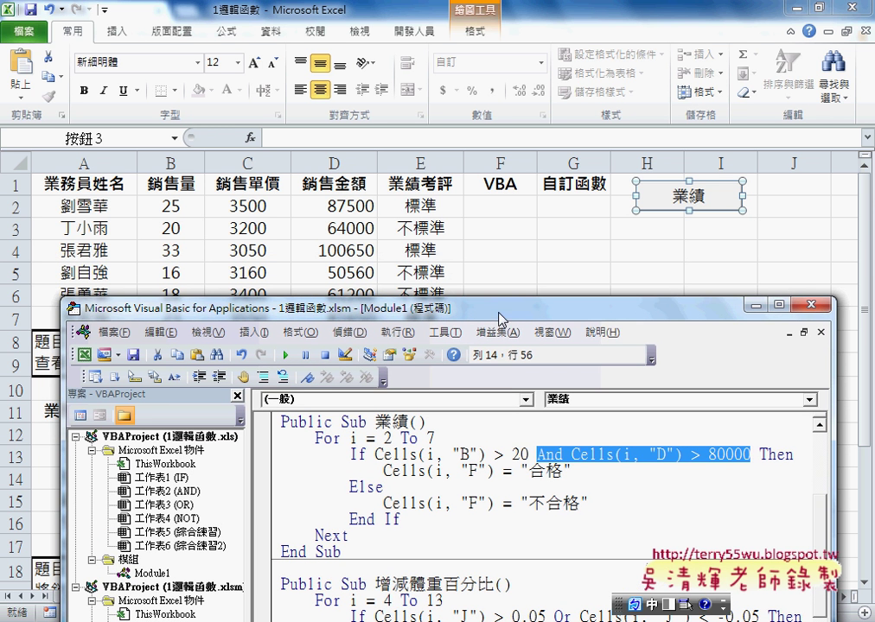
click(284, 355)
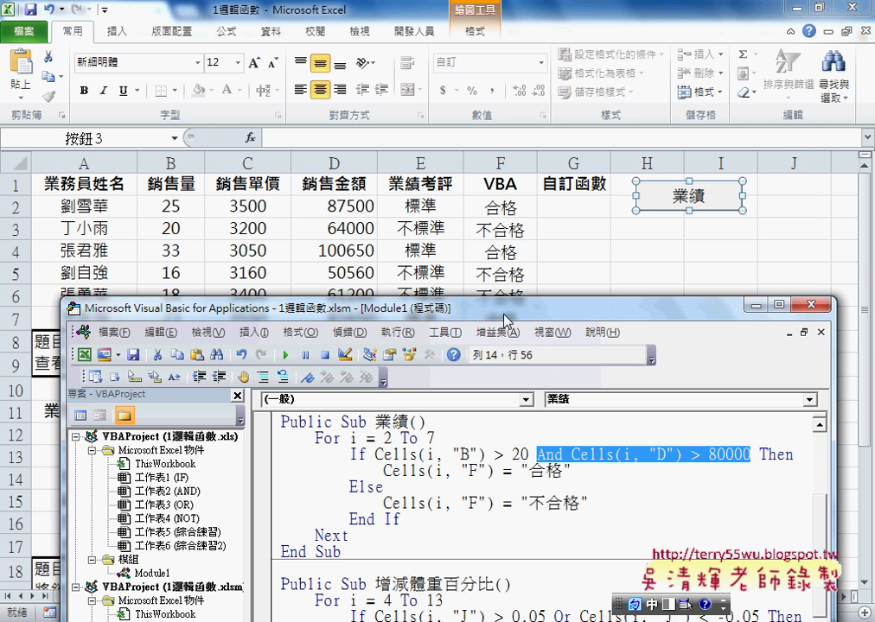
drag(503, 317, 471, 254)
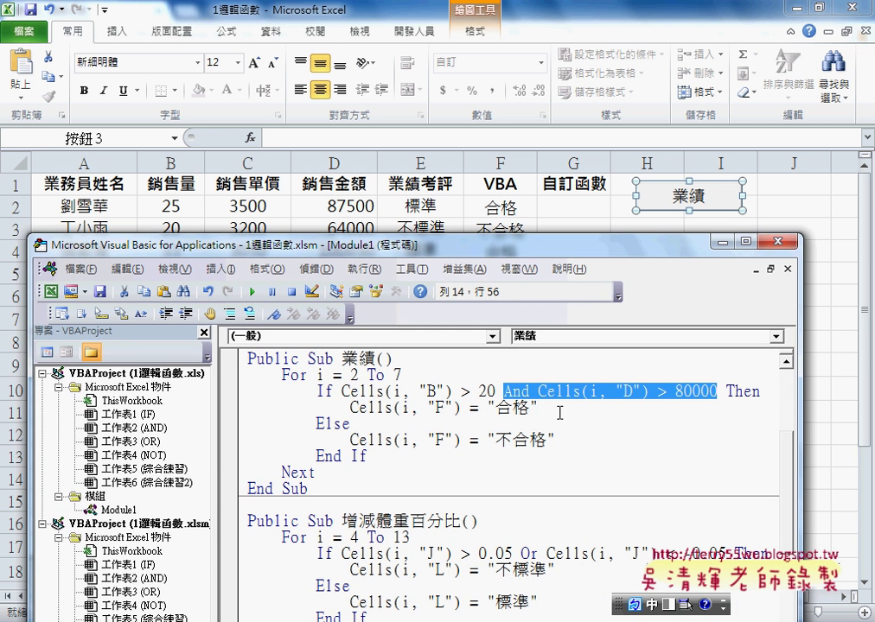
drag(503, 391, 725, 391)
drag(342, 359, 377, 360)
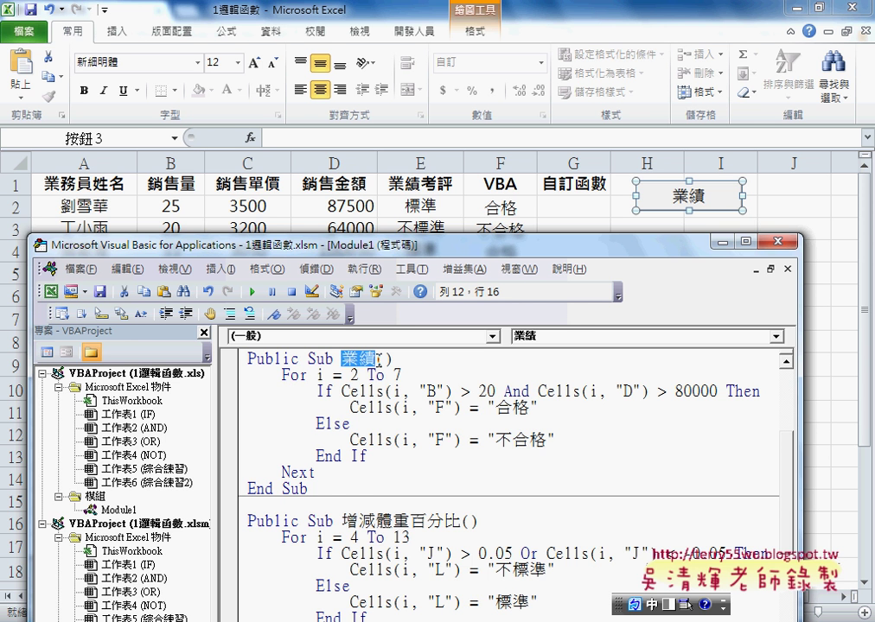
- Scroll through Module1 to look over the 業績 macro code
click(415, 430)
scroll(415, 430, up, 4)
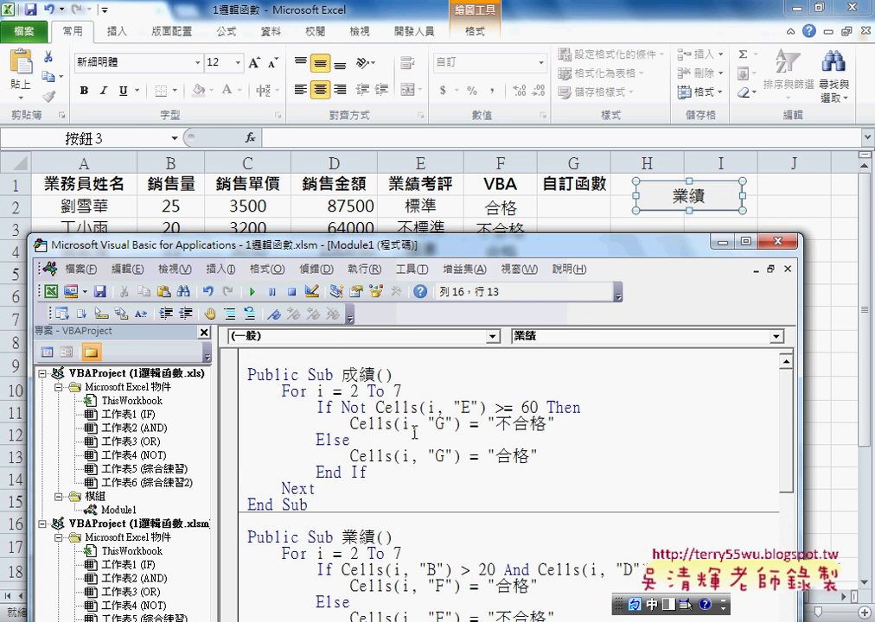
scroll(415, 434, down, 3)
scroll(415, 434, down, 3)
scroll(414, 432, down, 4)
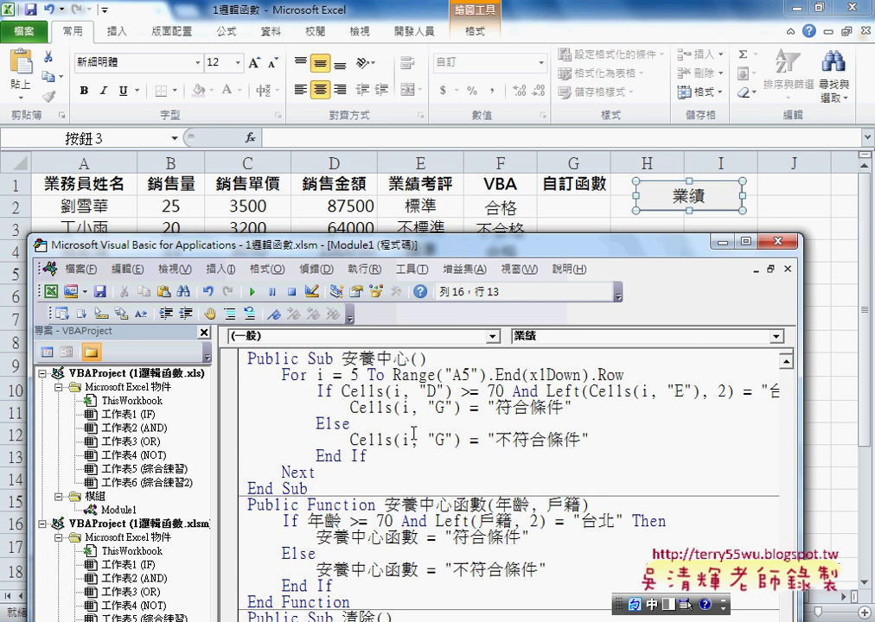
scroll(413, 432, up, 5)
scroll(413, 432, up, 5)
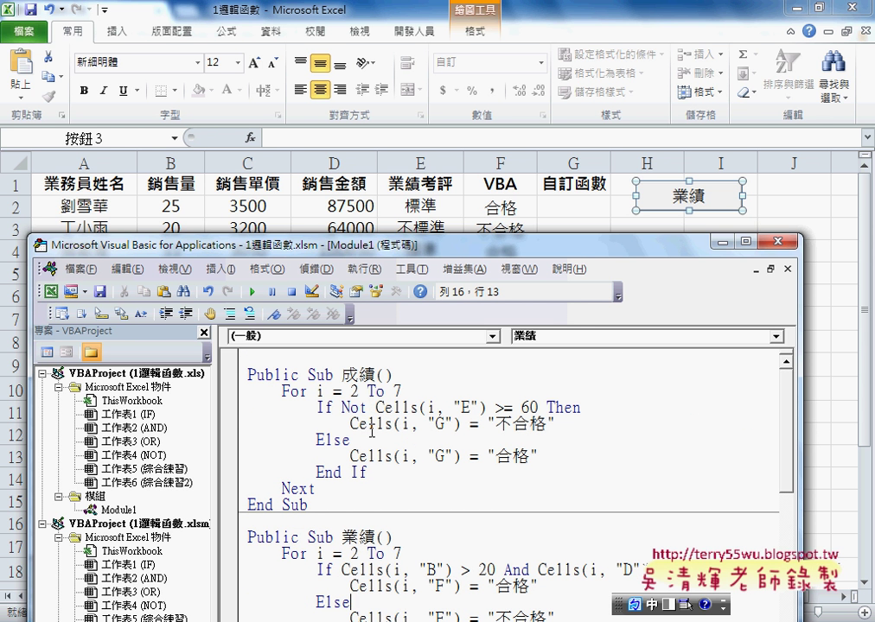
scroll(295, 340, down, 2)
scroll(293, 337, down, 1)
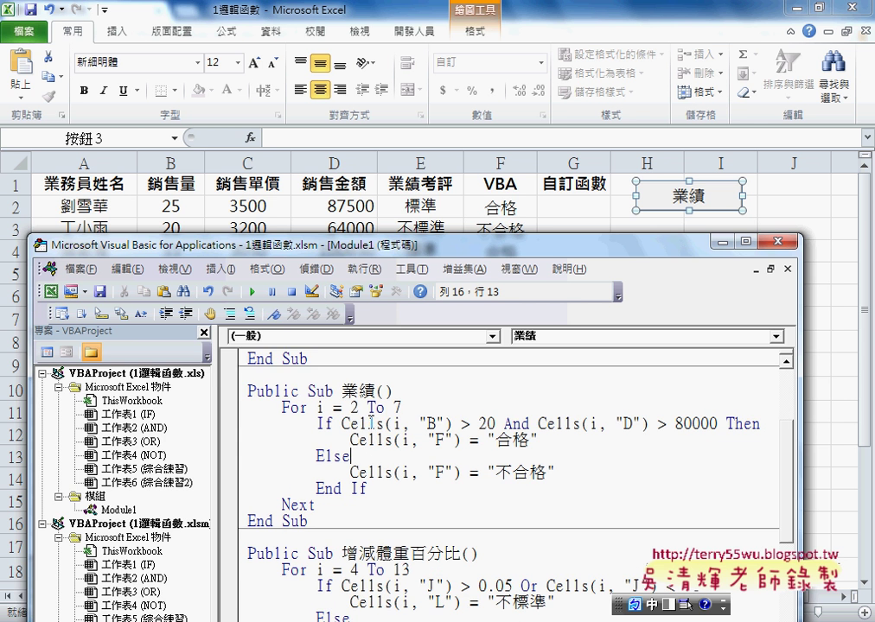
- Insert a new public Function procedure named 業績函數 via Insert > Procedure
click(221, 269)
click(239, 288)
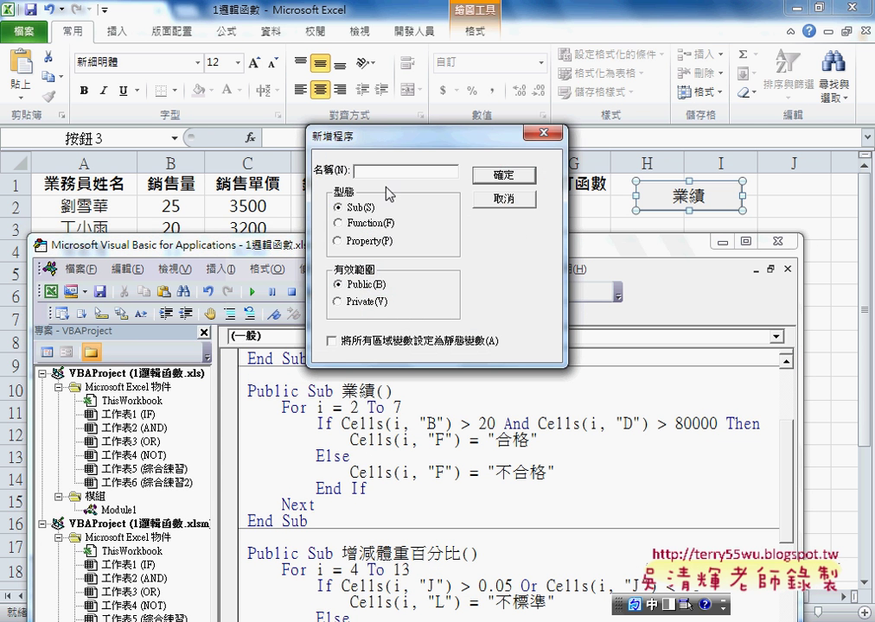
click(363, 223)
click(396, 177)
text(業績)
text(韓ㄕㄨ)
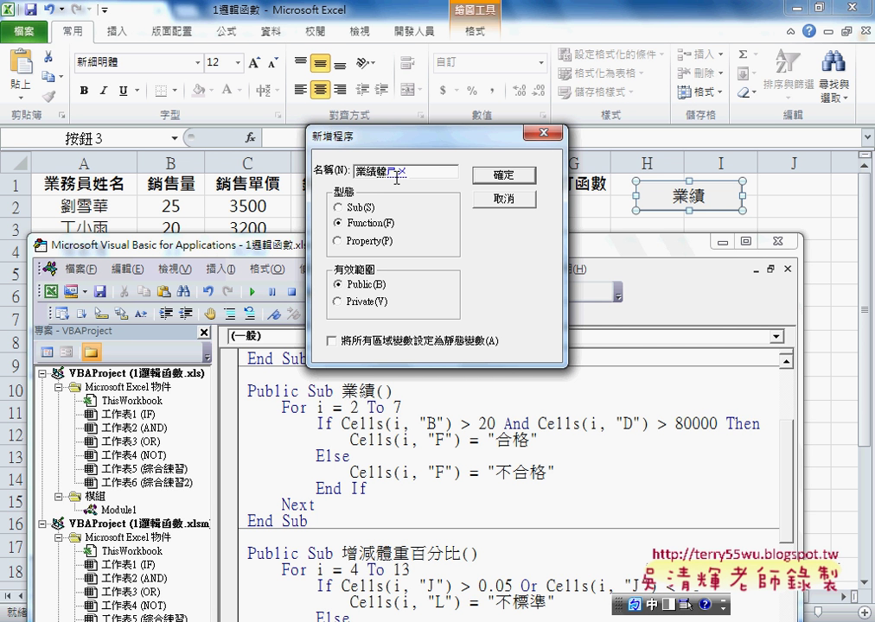
text(數)
click(503, 175)
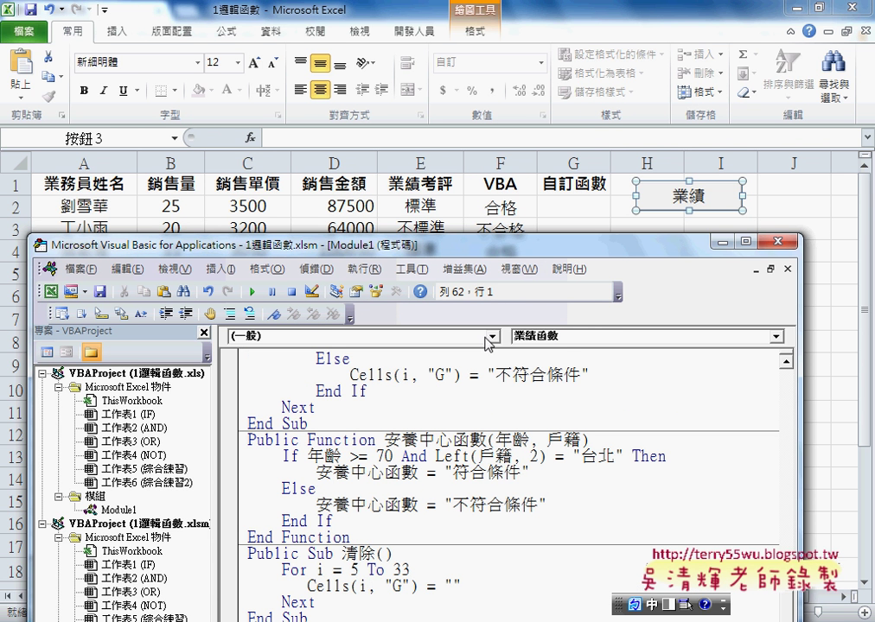
click(431, 472)
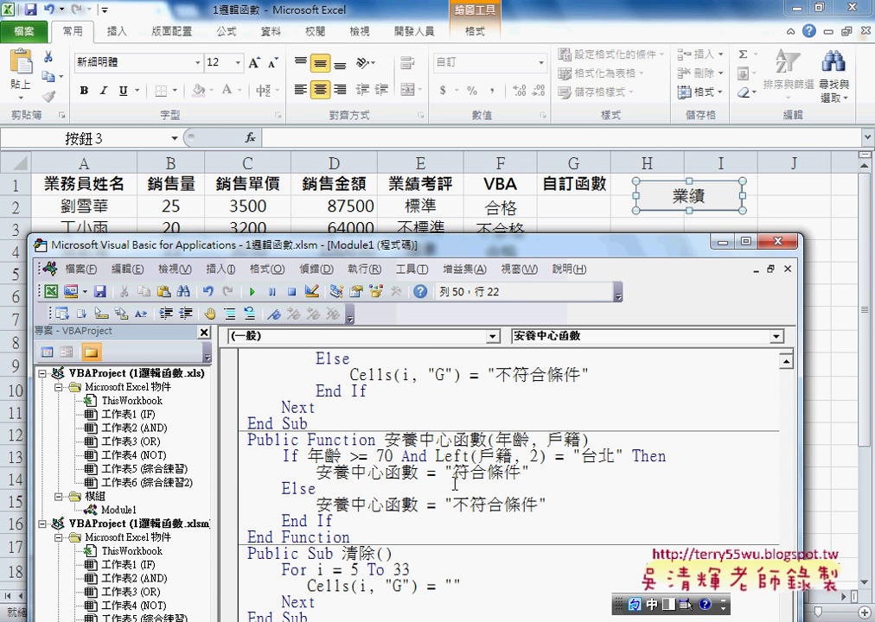
drag(332, 245, 344, 106)
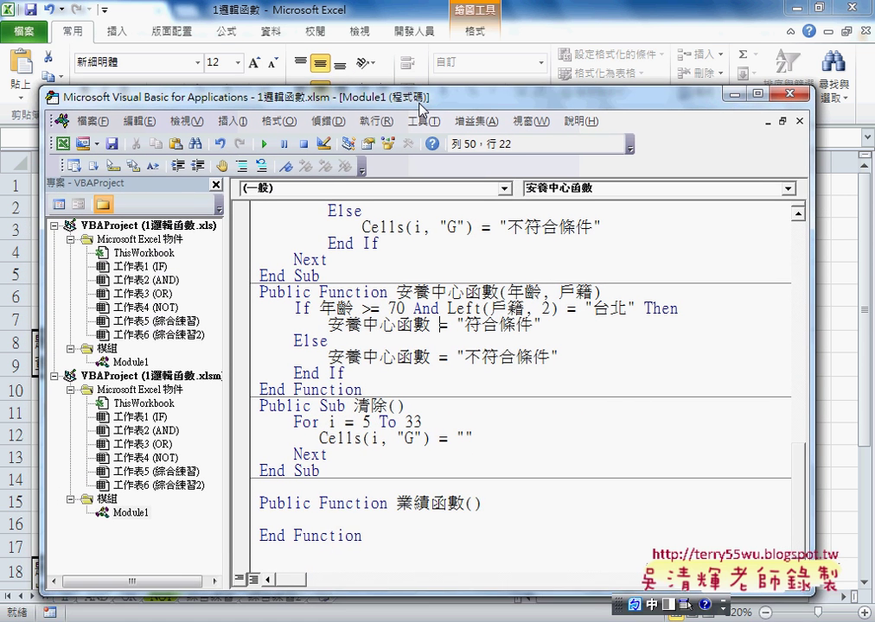
- Cut the empty 業績函數 block and paste it right after the 業績 macro's End Sub
drag(389, 545, 256, 511)
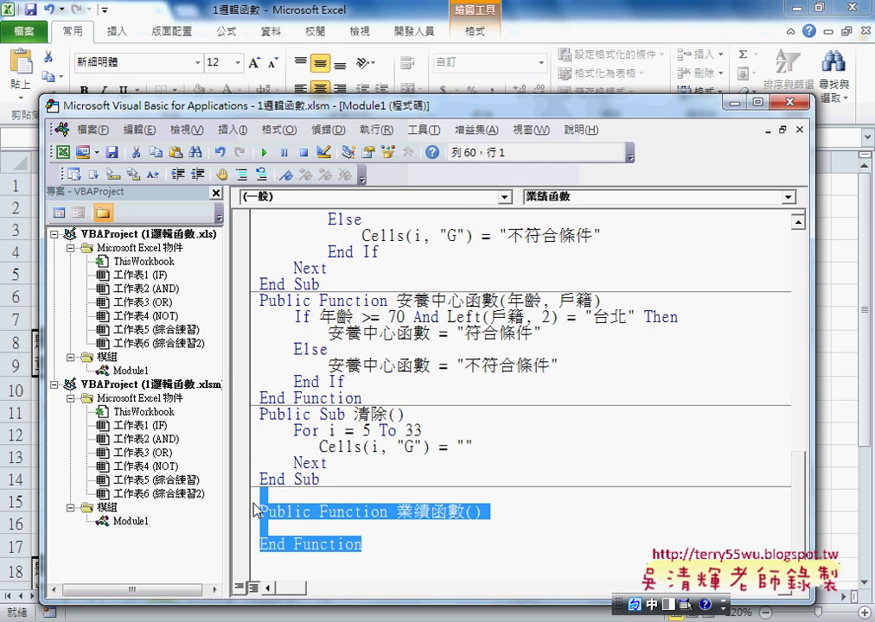
right_click(315, 519)
click(382, 255)
scroll(425, 299, up, 2)
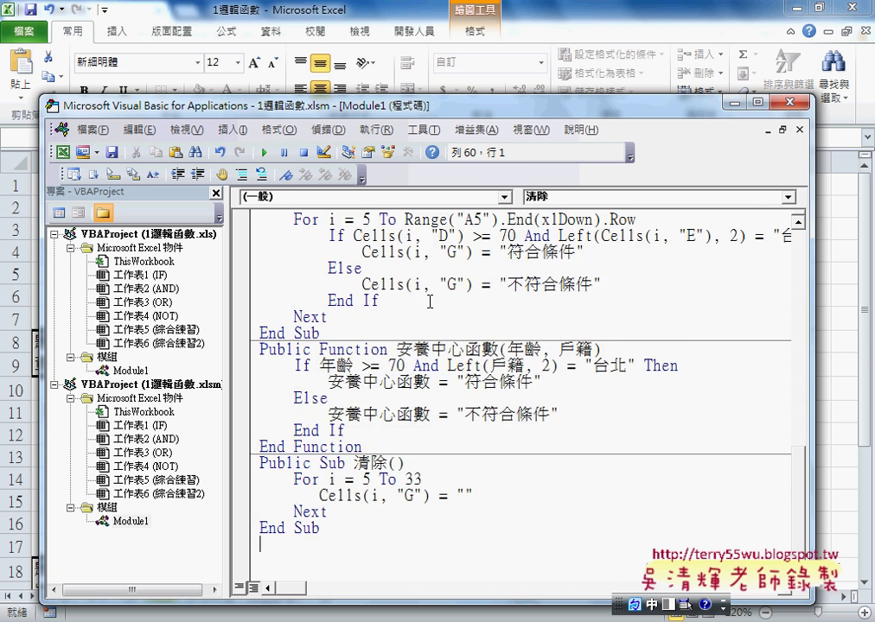
scroll(447, 357, up, 2)
scroll(447, 357, up, 9)
scroll(451, 360, up, 4)
scroll(452, 363, down, 2)
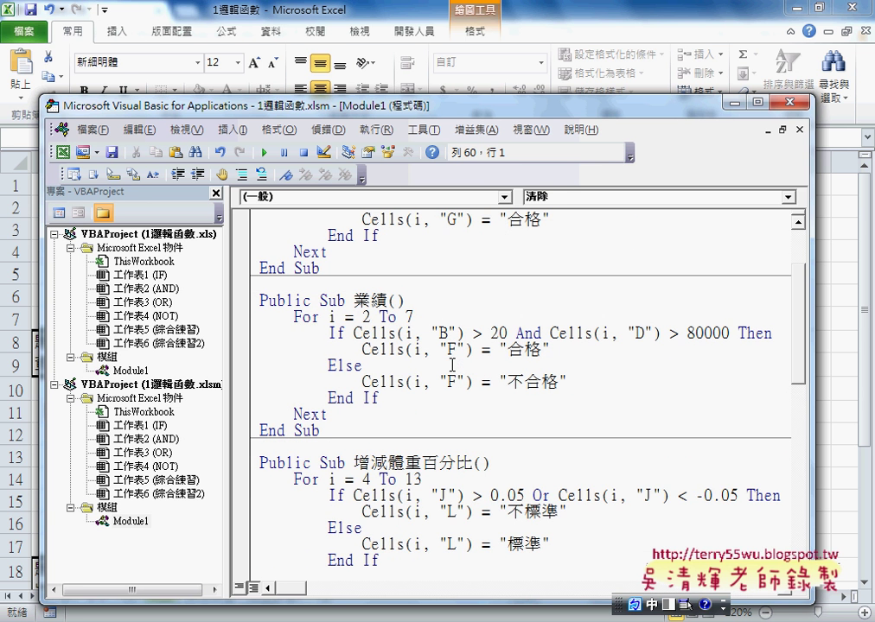
click(355, 430)
key(Return)
key(Return)
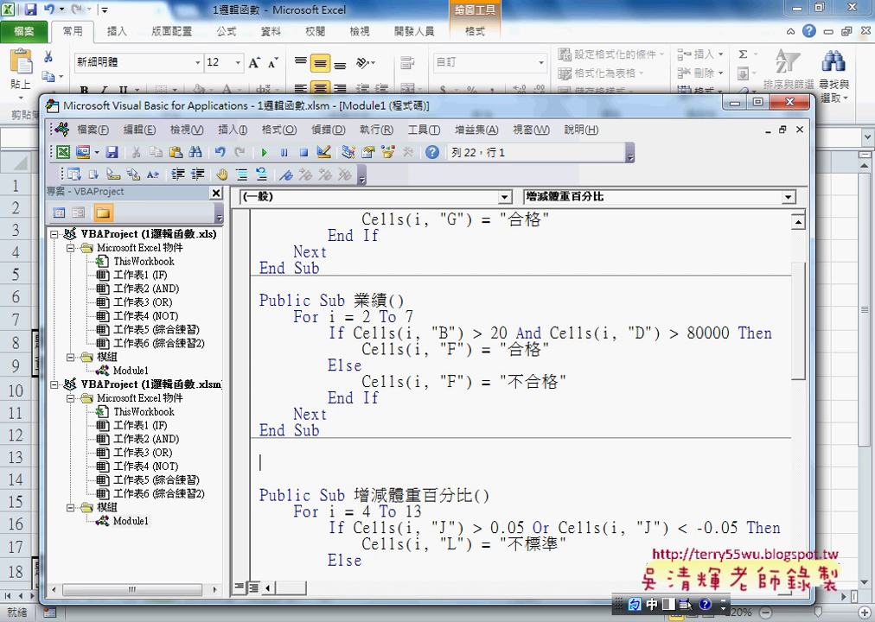
key(ctrl+v)
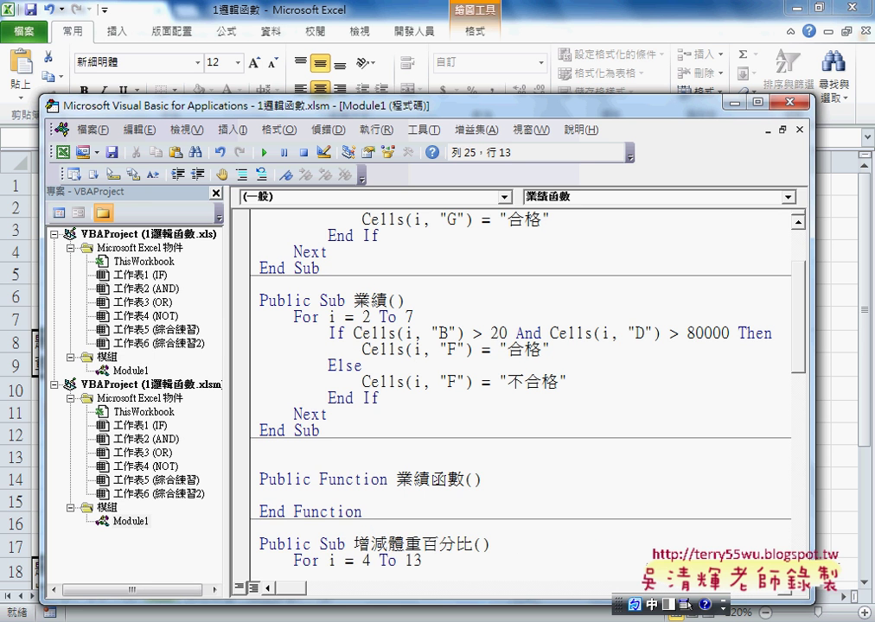
- Delete the extra blank line above 業績函數 and narrow the Project pane
click(402, 419)
click(399, 431)
key(Delete)
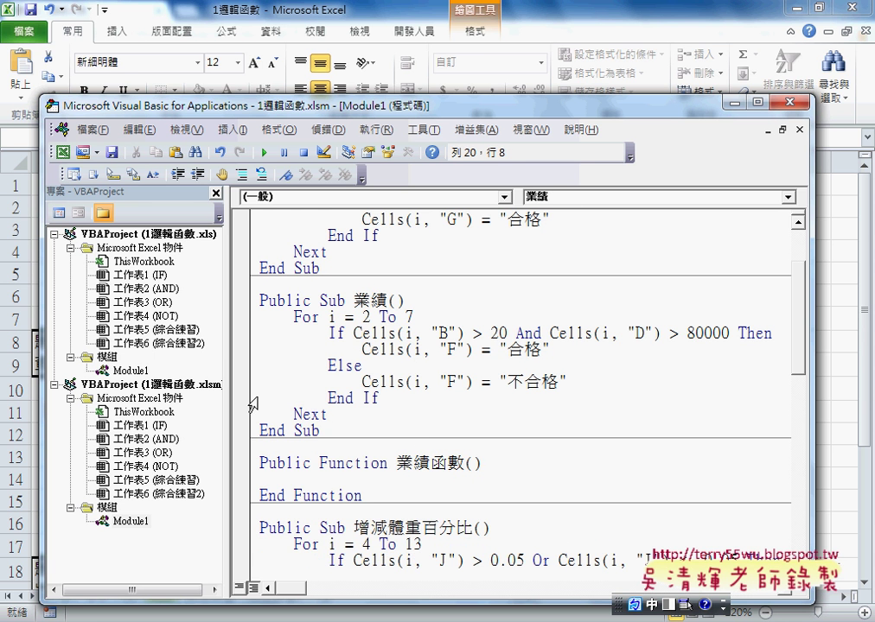
drag(227, 388, 138, 388)
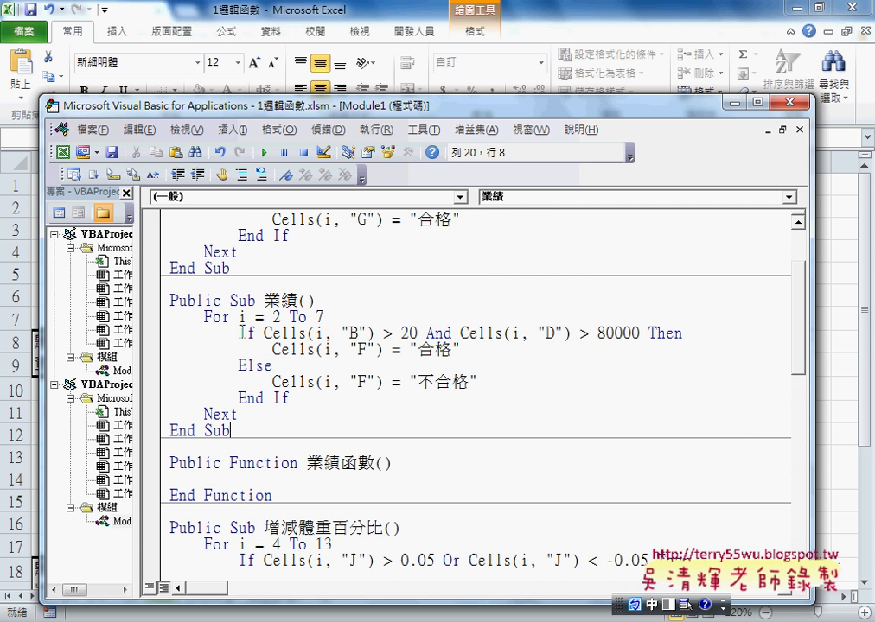
- Review the If block's column B and D references, then move the code window down to reveal the sheet
drag(238, 333, 322, 394)
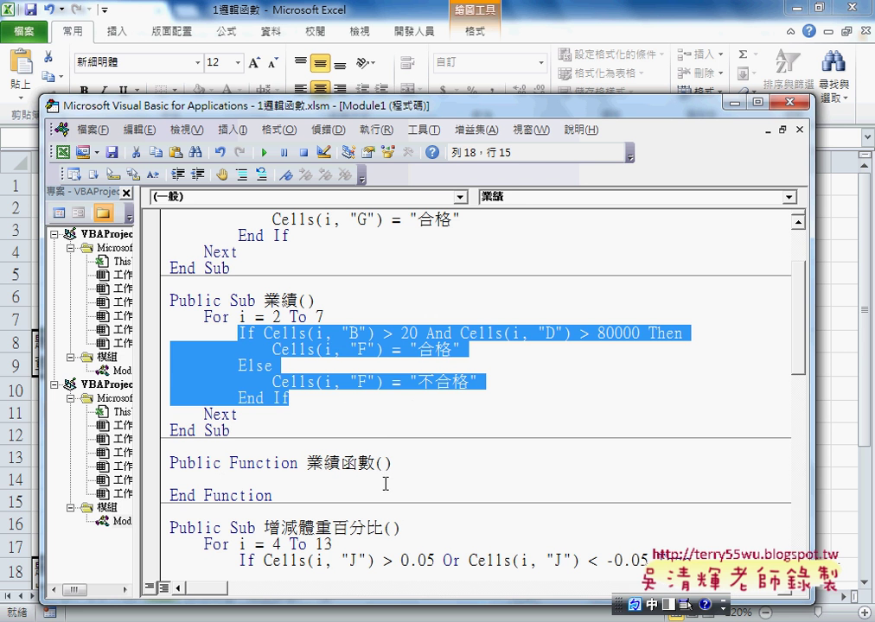
drag(394, 464, 375, 465)
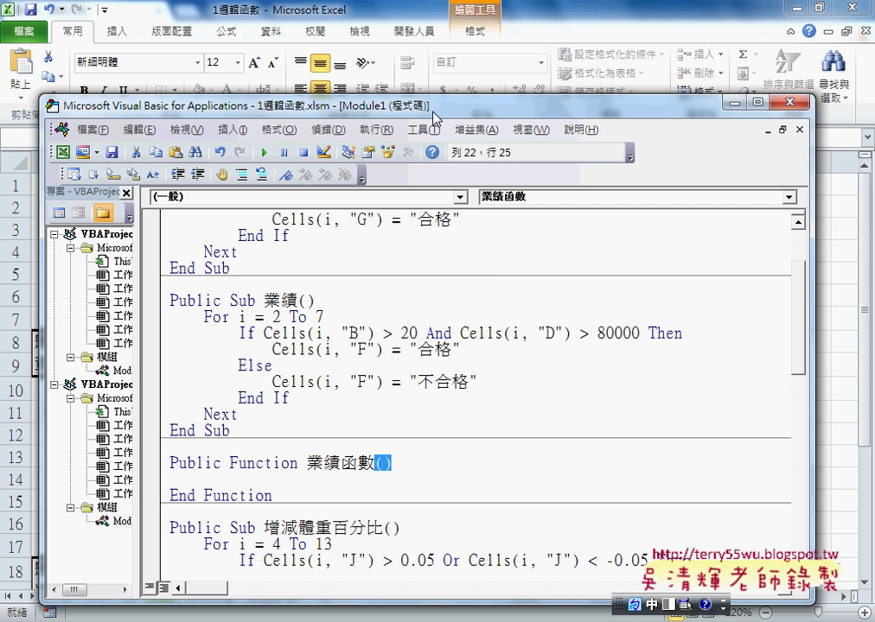
click(286, 334)
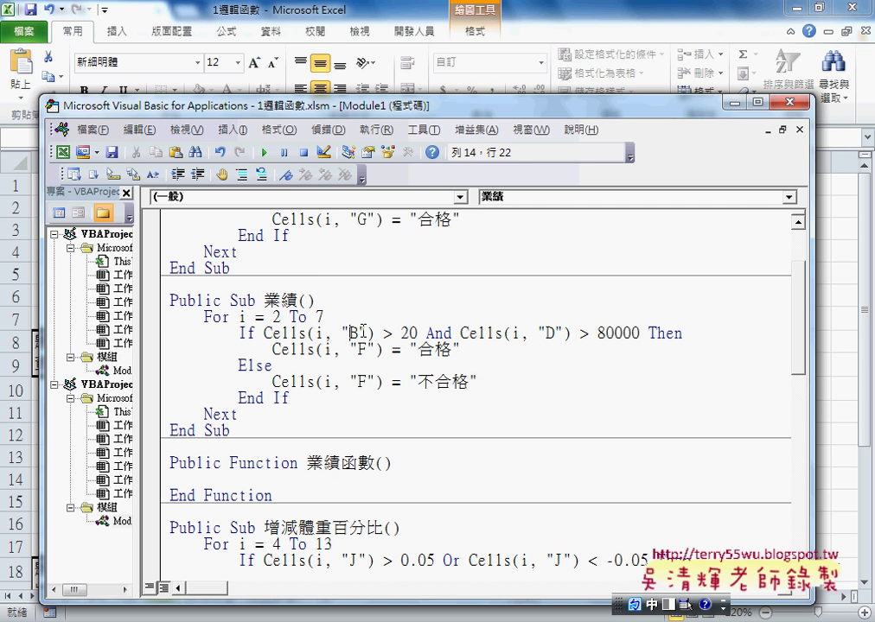
click(548, 333)
drag(487, 110, 516, 313)
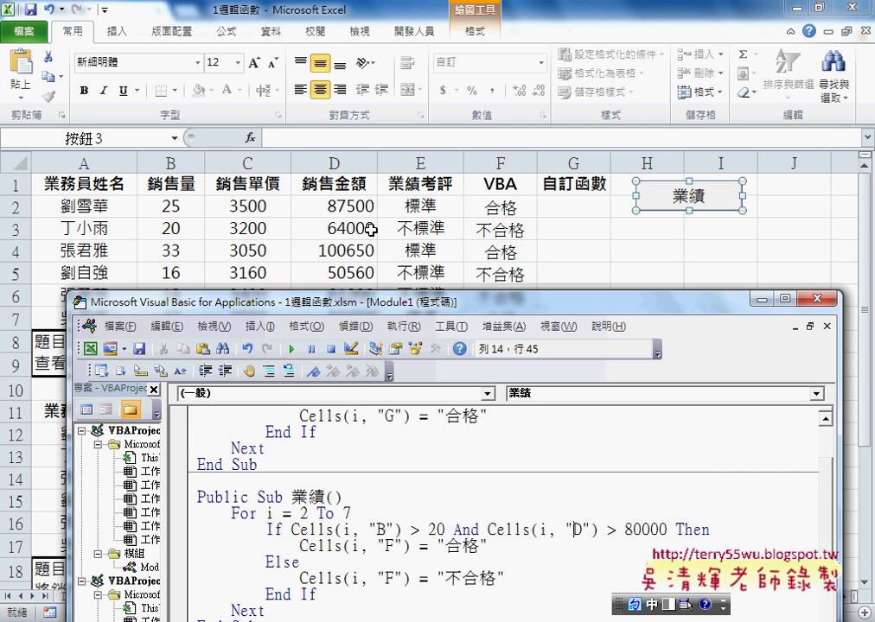
- Copy the 銷售量 and 銷售金額 headers from B1 and D1 into 業績函數's parentheses
click(181, 187)
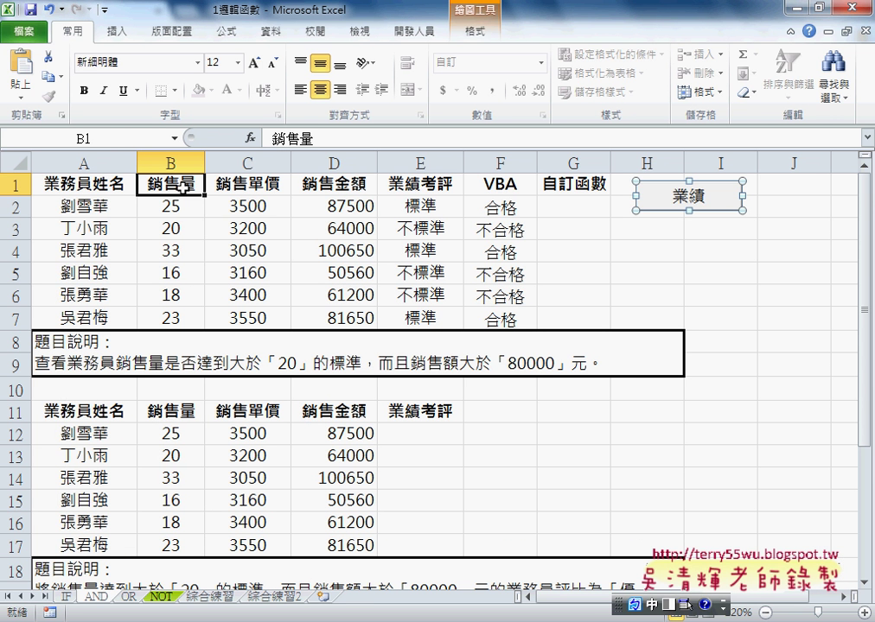
click(372, 185)
key(ctrl+c)
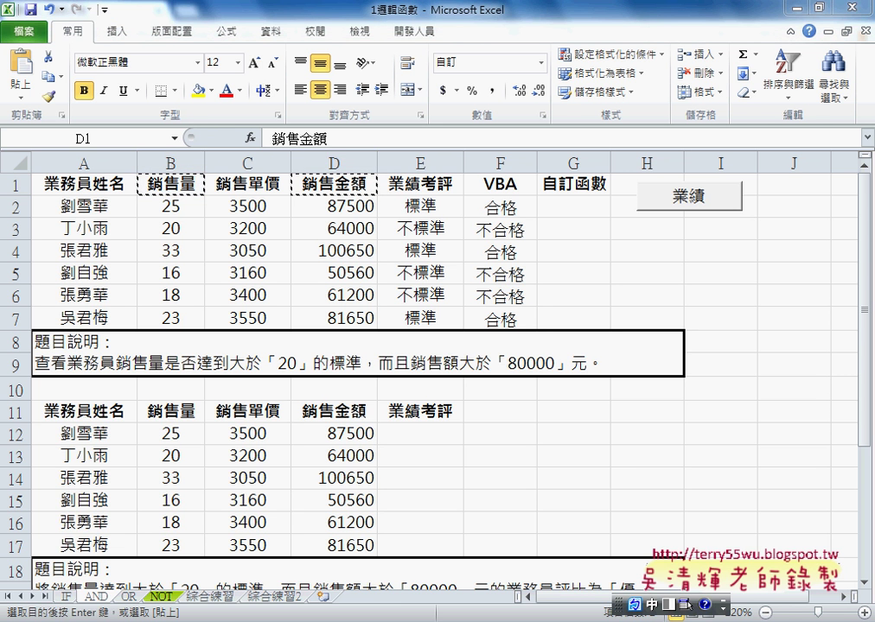
click(545, 510)
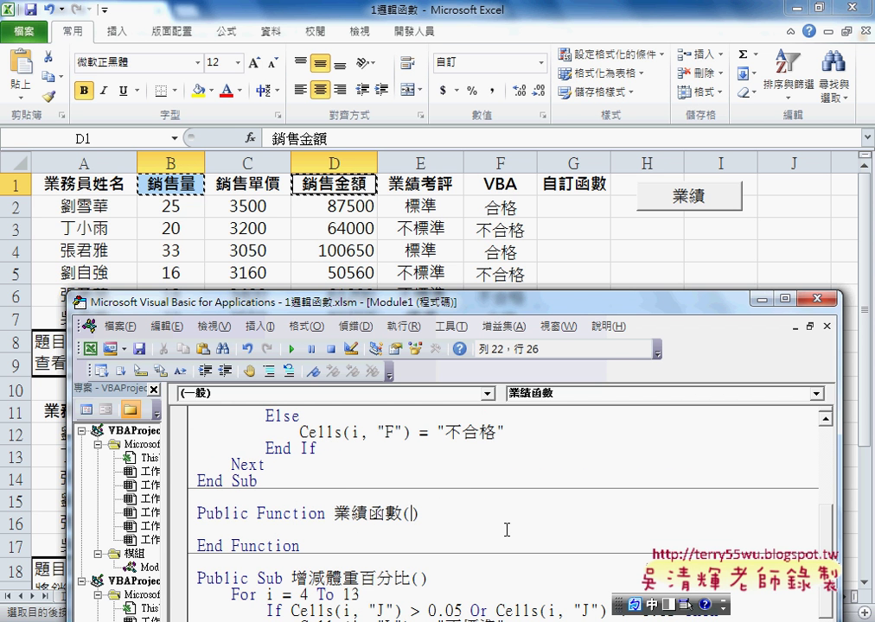
key(ctrl+v)
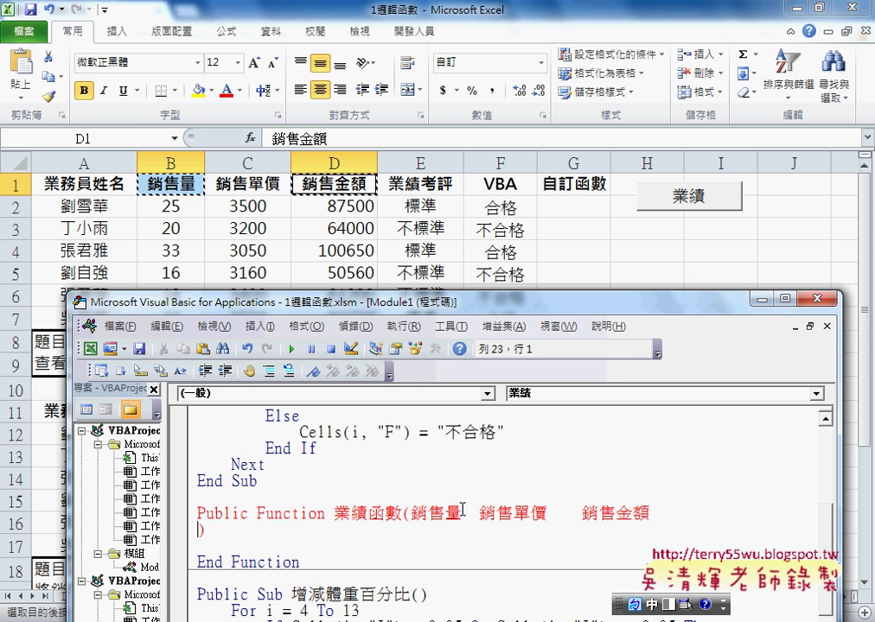
- Replace the pasted 銷售單價 with a comma and join the closing parenthesis onto the line
drag(464, 513, 581, 512)
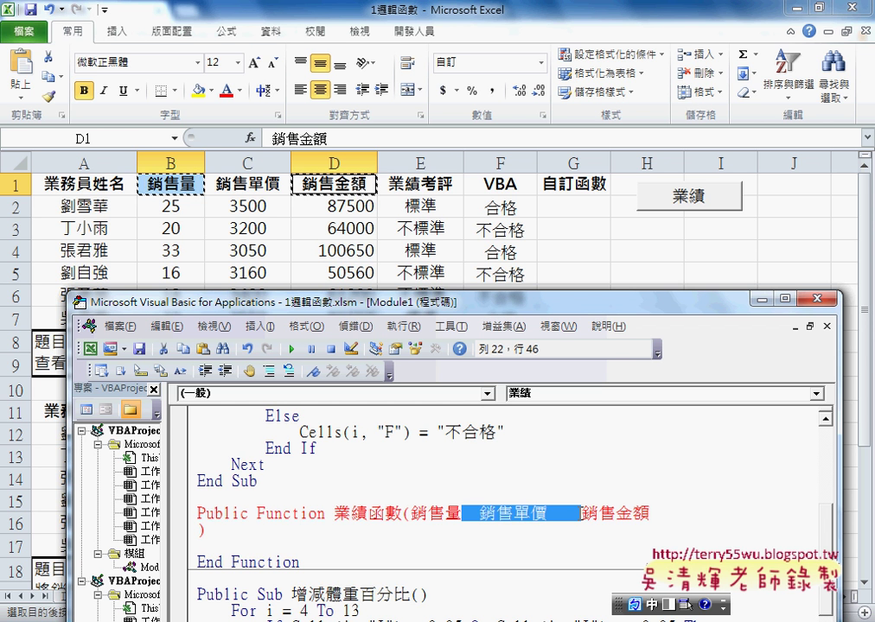
text(ㄓ)
key(BackSpace)
key(shift)
text(,)
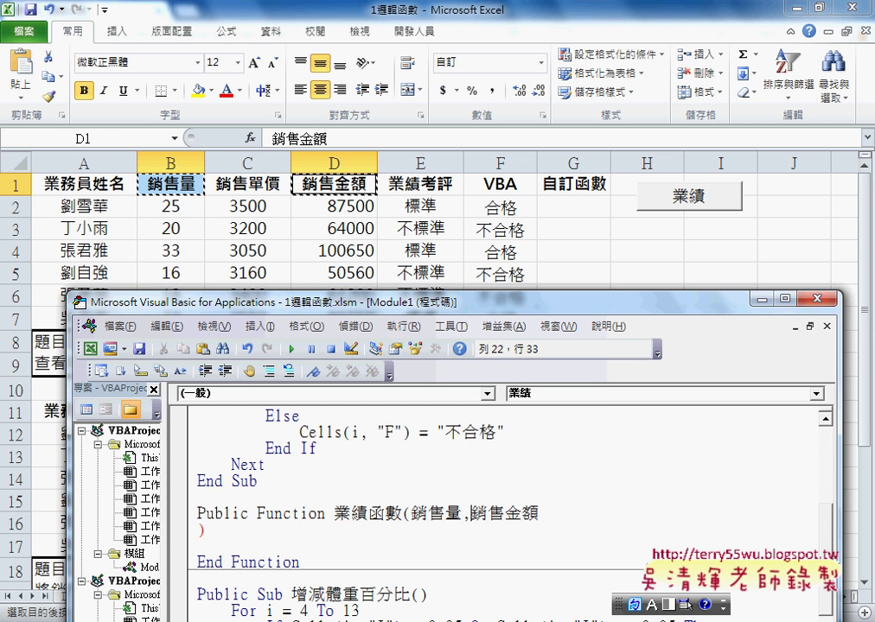
key(End)
key(Delete)
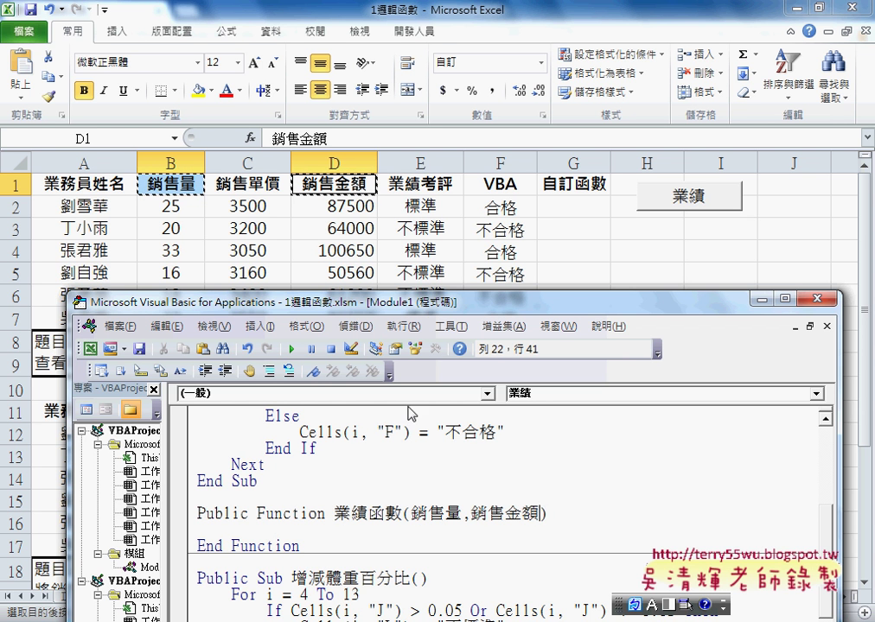
- Copy 業績's If…End If block into the 業績函數 body and outdent it one level
drag(380, 301, 359, 254)
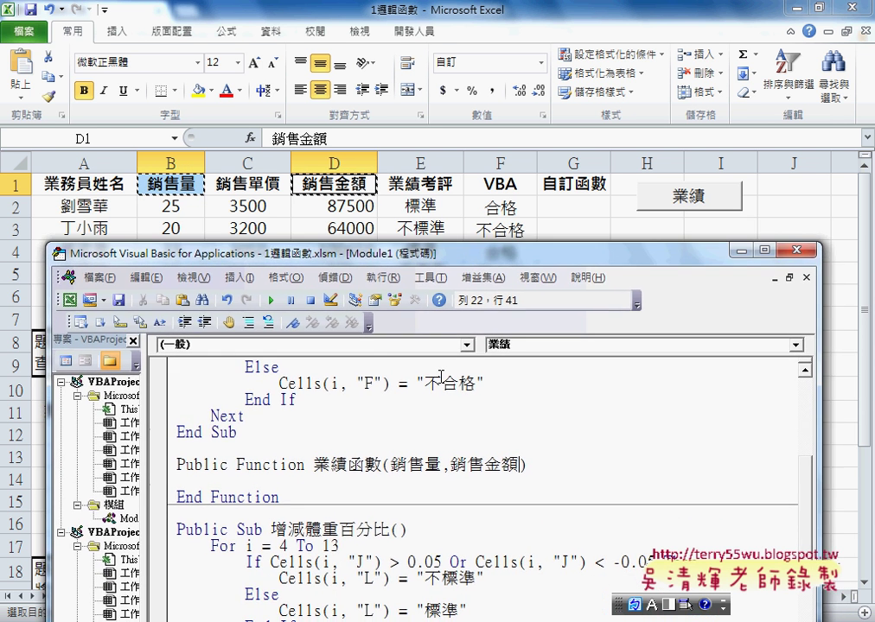
scroll(441, 377, up, 1)
drag(313, 513, 380, 514)
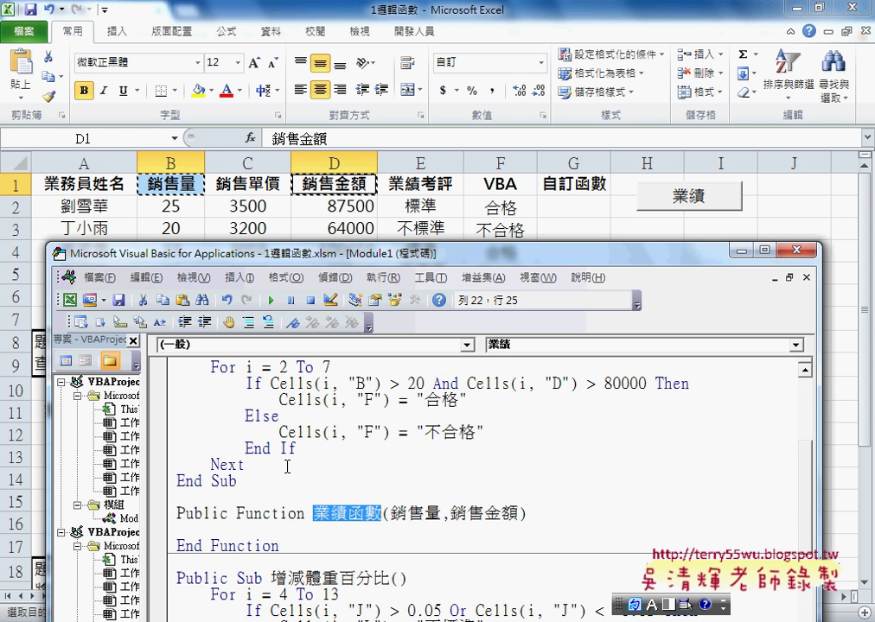
mouse_move(296, 448)
mouse_down()
mouse_move(163, 389)
mouse_move(166, 382)
mouse_up()
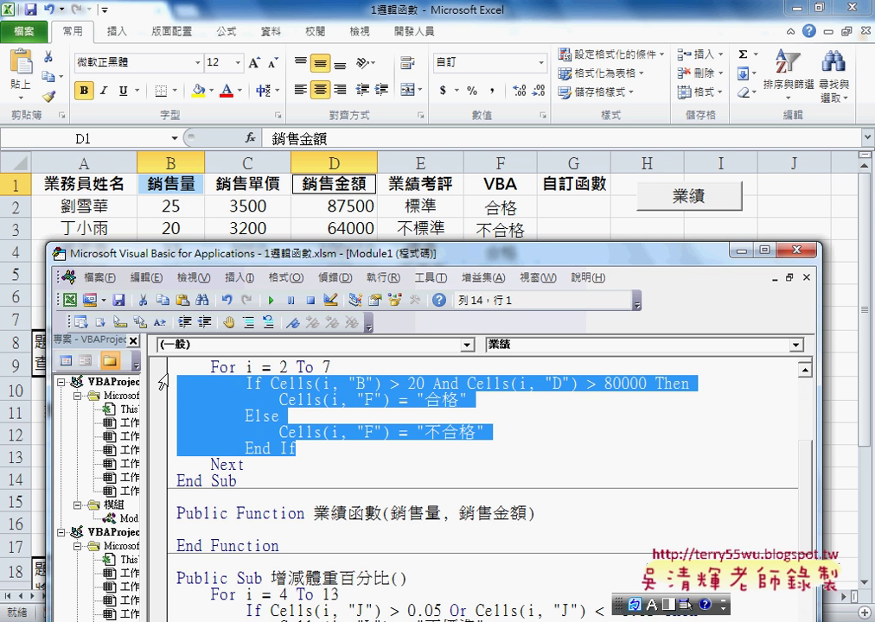
click(238, 531)
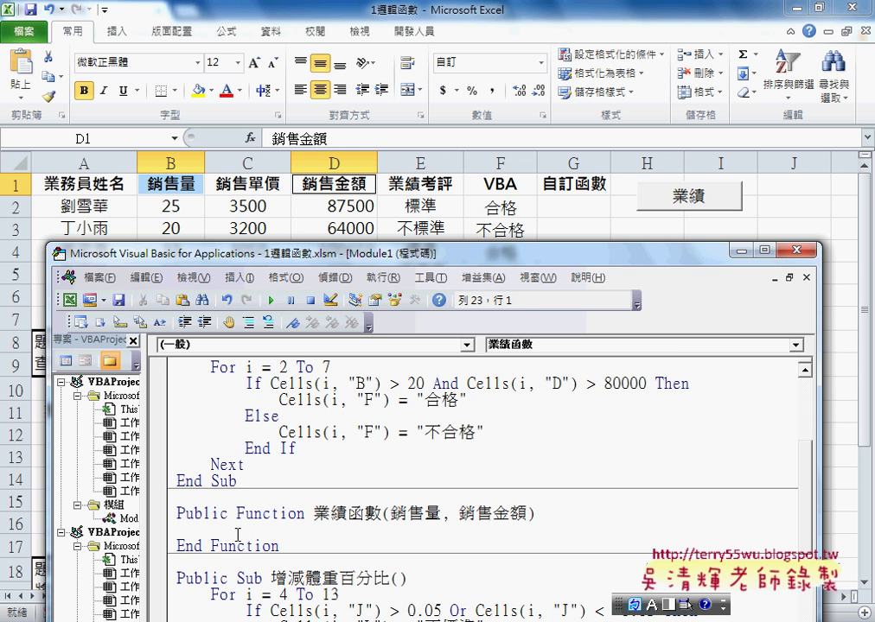
key(ctrl+v)
mouse_move(298, 595)
mouse_down()
mouse_move(172, 519)
mouse_move(166, 537)
mouse_up()
key(shift+Tab)
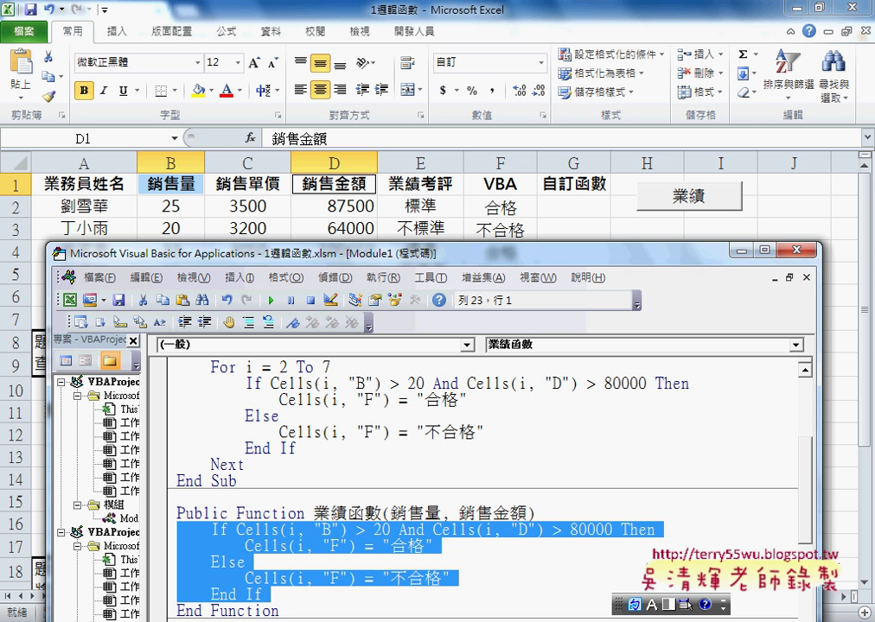
- Replace Cells(i, "B") with 銷售量 and Cells(i, "D") with 銷售金額 in the function's condition
drag(390, 513, 441, 513)
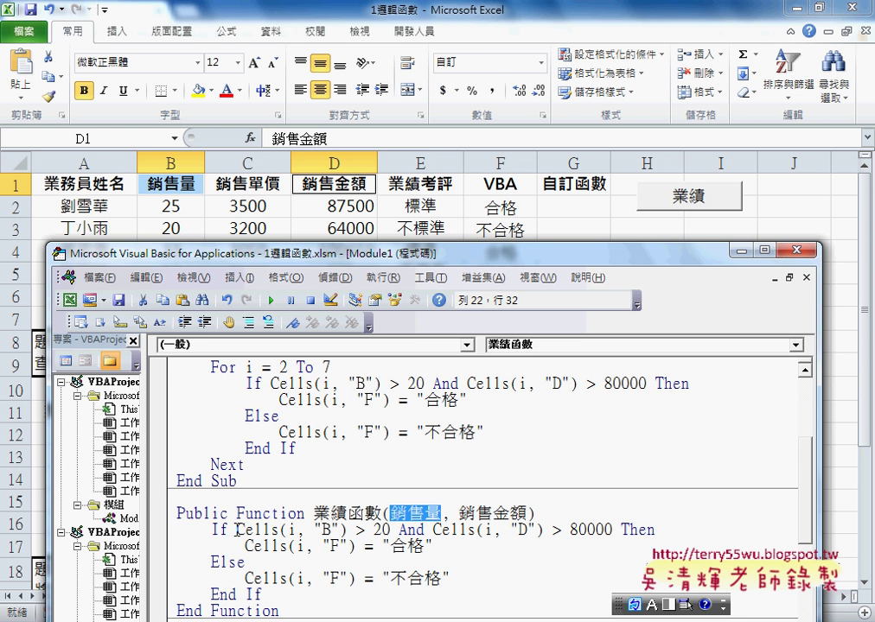
drag(237, 530, 348, 529)
key(ctrl+v)
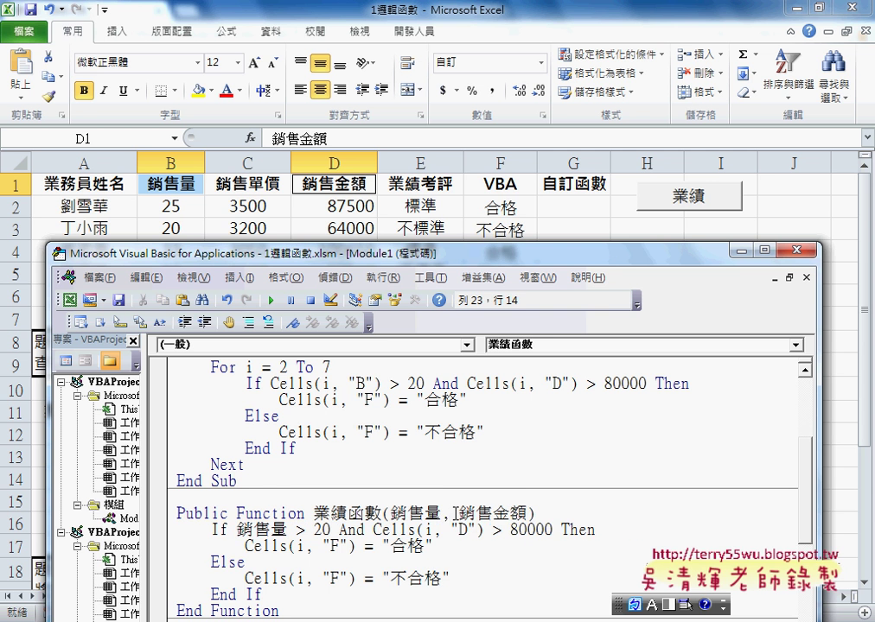
drag(459, 514, 526, 513)
key(ctrl+c)
drag(374, 530, 480, 530)
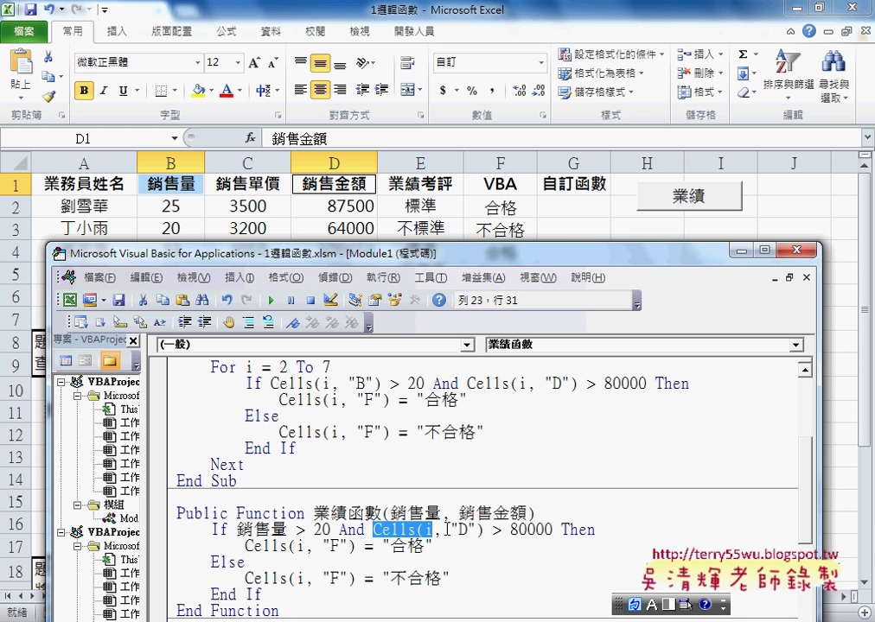
key(ctrl+v)
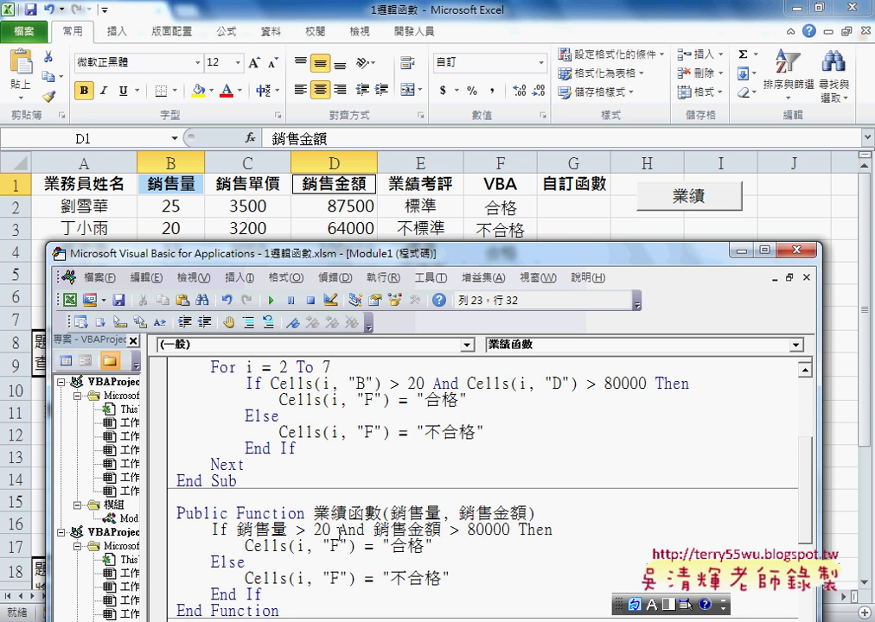
- Make both 合格 and 不合格 branches assign to 業績函數 instead of Cells(i, "F")
drag(313, 514, 380, 513)
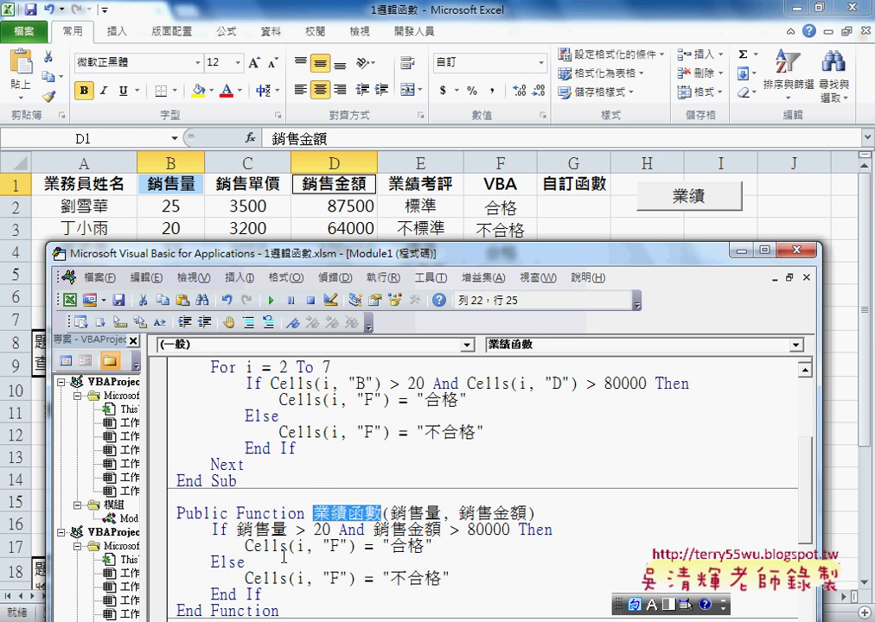
drag(244, 546, 356, 546)
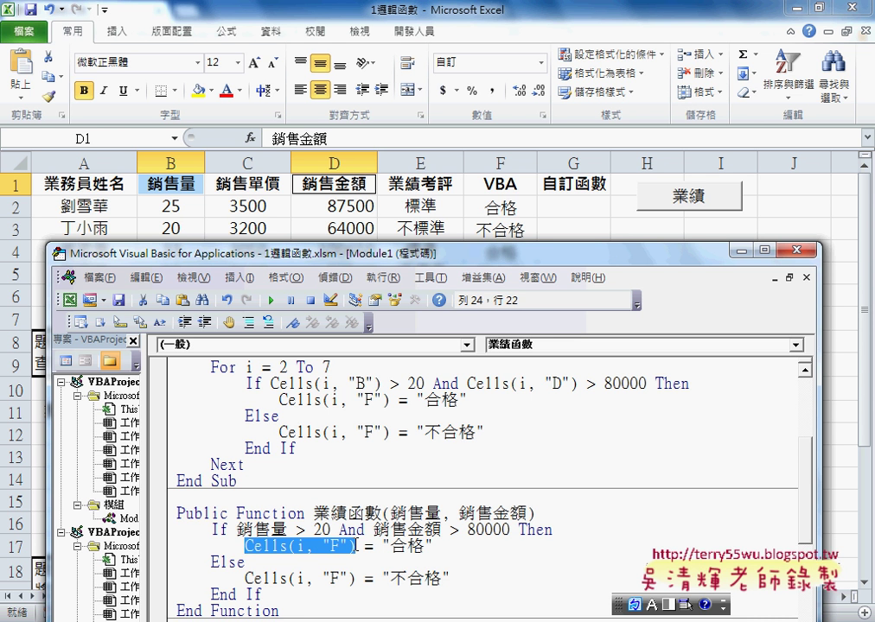
key(ctrl+v)
drag(245, 578, 355, 578)
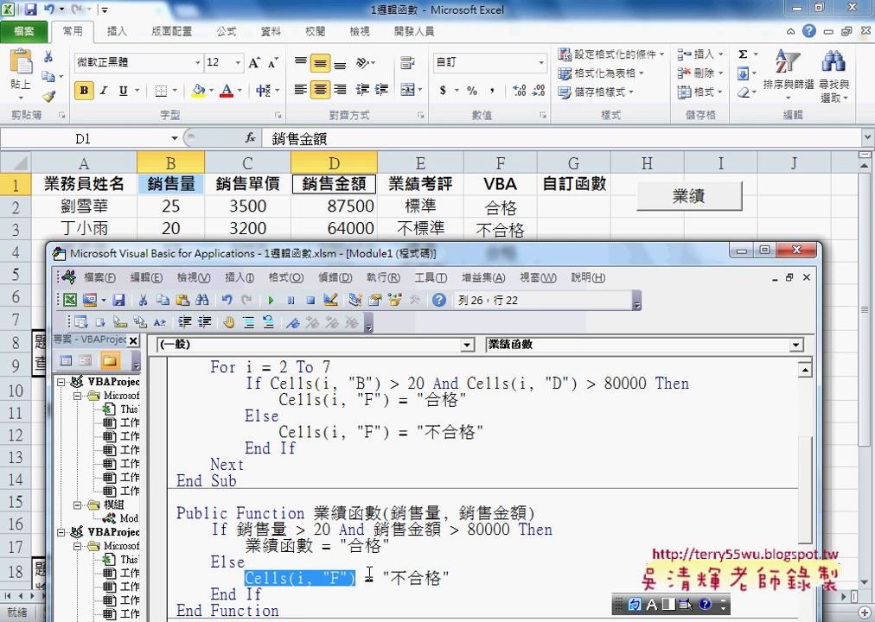
key(ctrl+v)
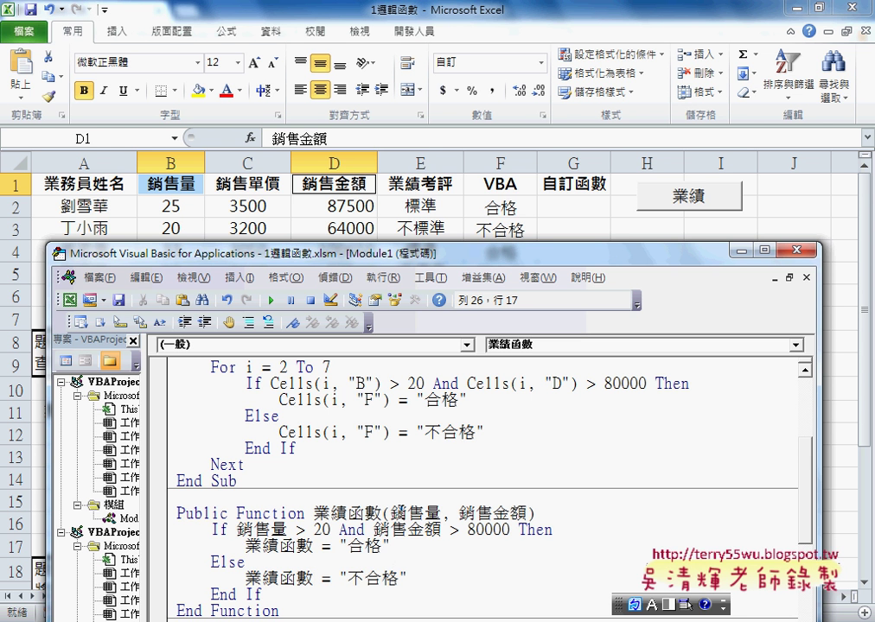
drag(388, 513, 445, 513)
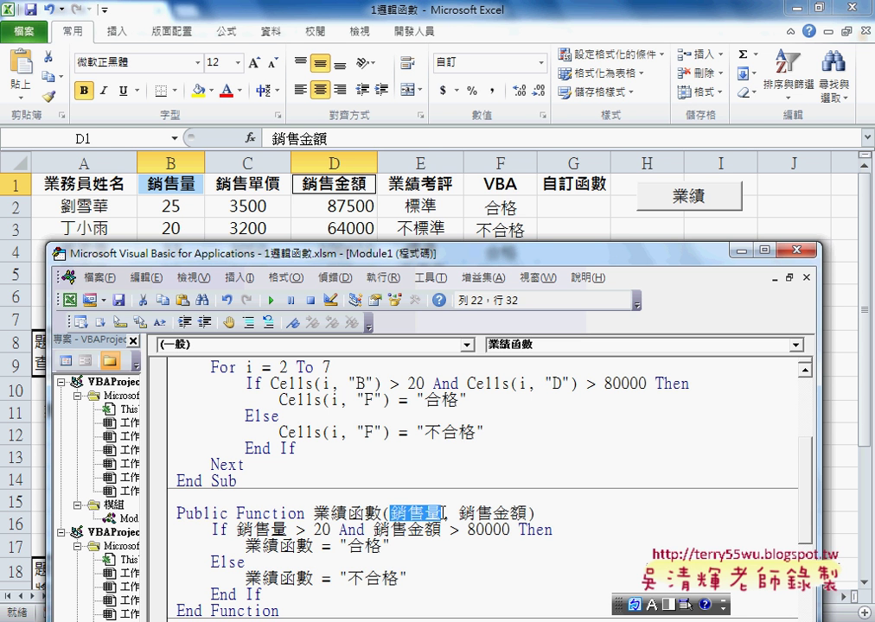
- In G2, pick the user-defined 業績函數 from the 全部 category of Insert Function
click(463, 516)
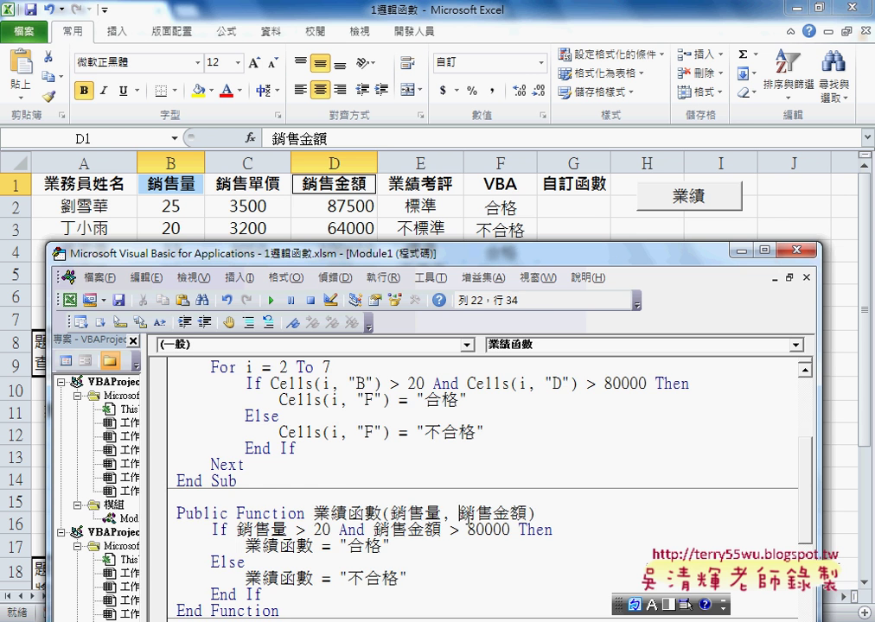
click(558, 205)
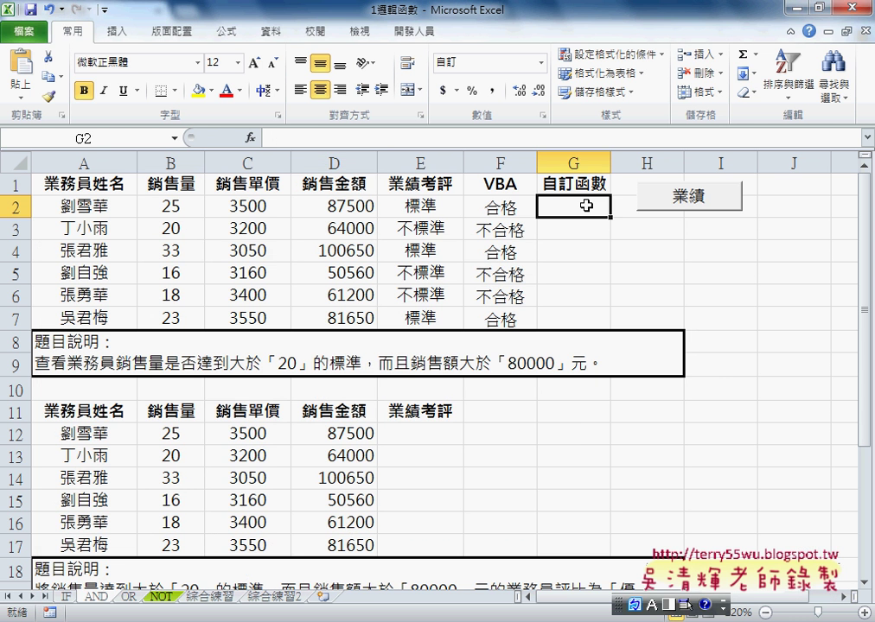
click(250, 137)
click(446, 325)
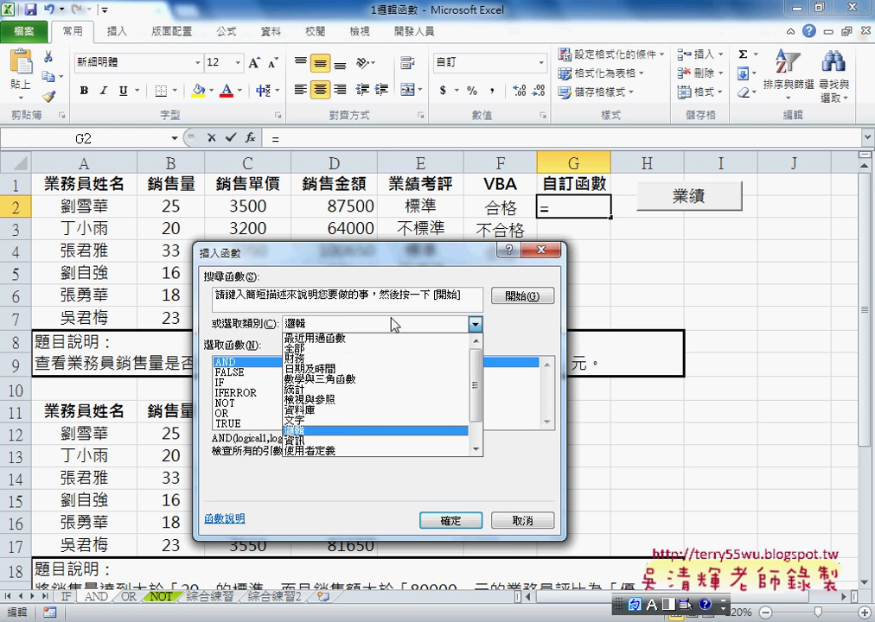
click(389, 344)
drag(550, 389, 553, 445)
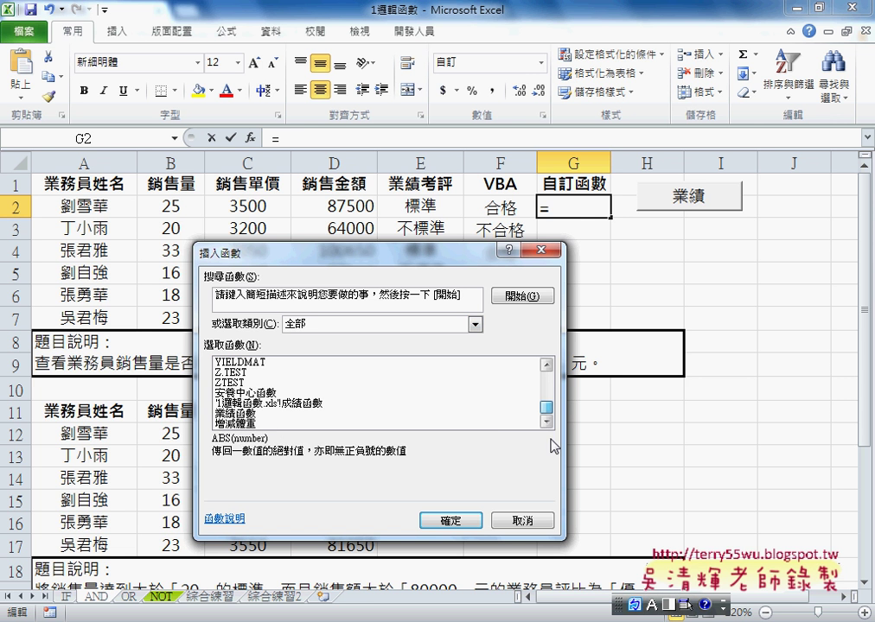
click(235, 413)
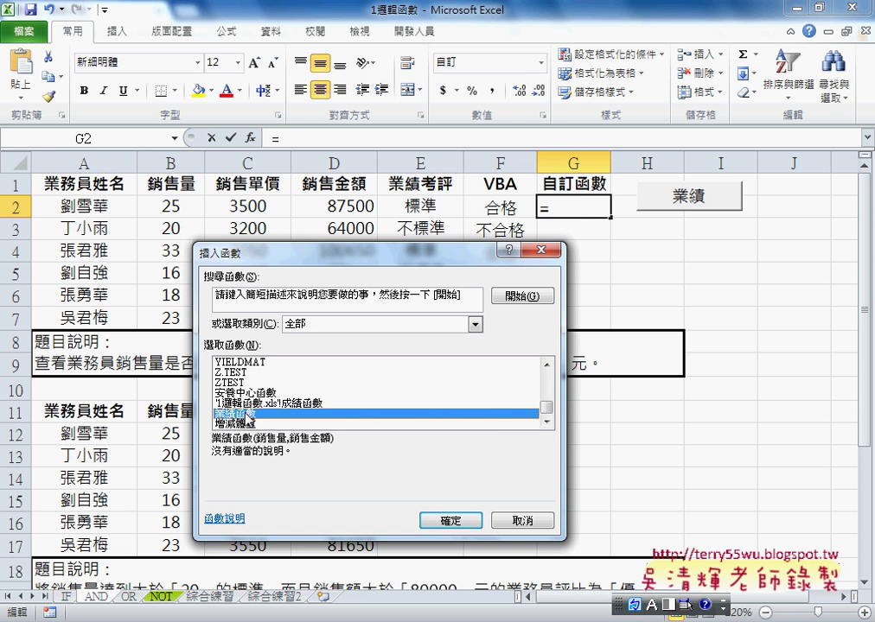
click(468, 522)
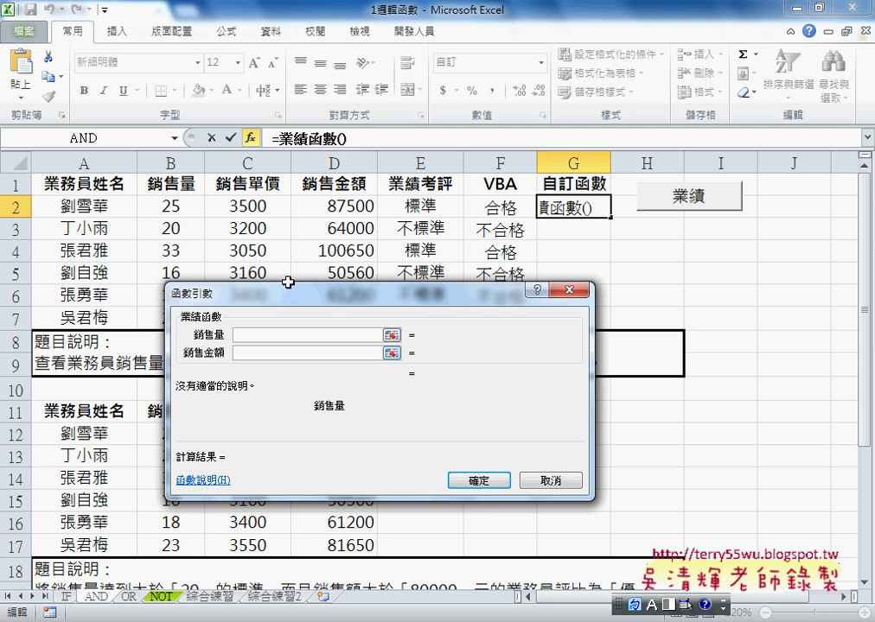
- Set arguments B2 and D2 so G2 shows 合格, then fill the formula down to G7
click(172, 207)
click(245, 356)
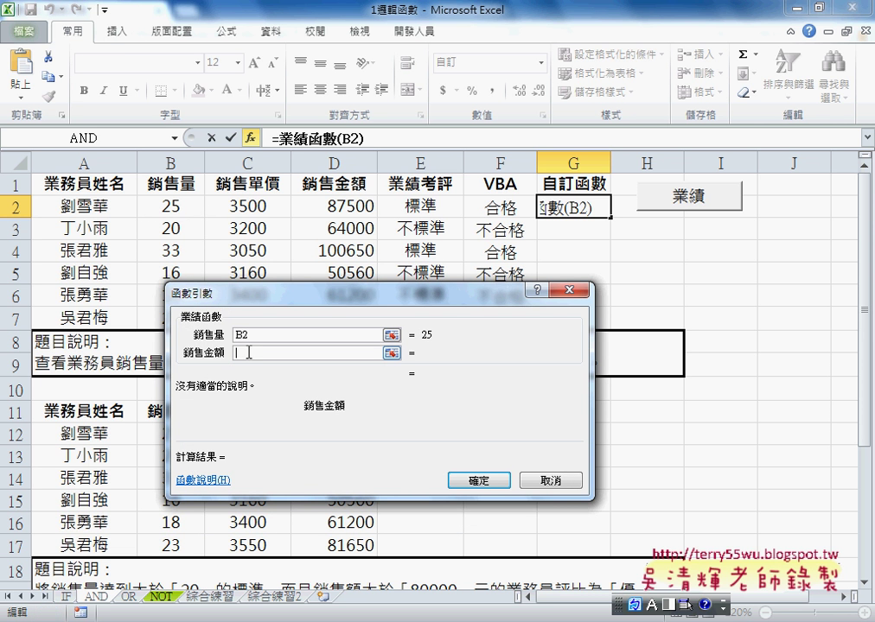
click(356, 208)
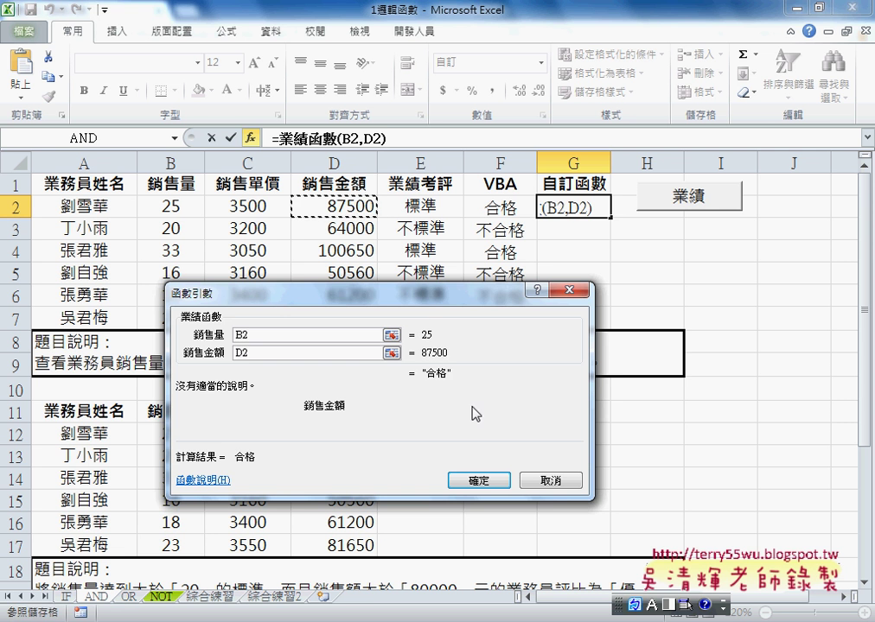
click(480, 481)
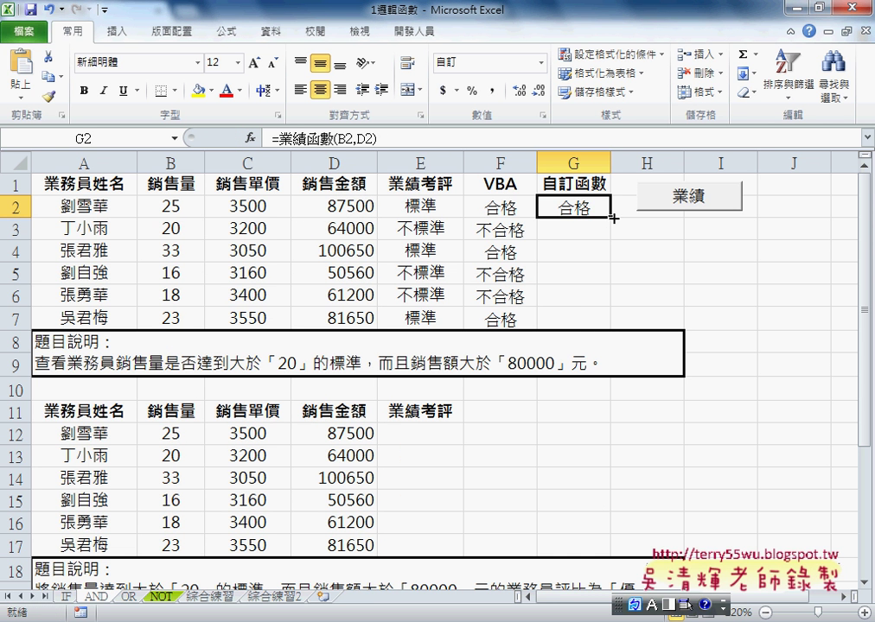
drag(610, 217, 600, 323)
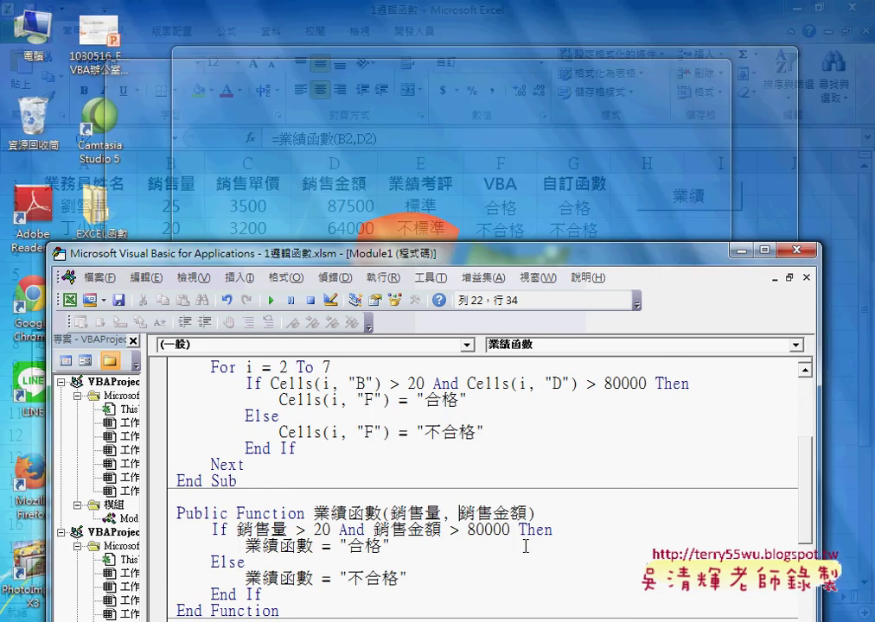
- Bring the VBA editor back up and show Module1's 業績 macro above the finished 業績函數 function
click(523, 544)
drag(547, 260, 601, 86)
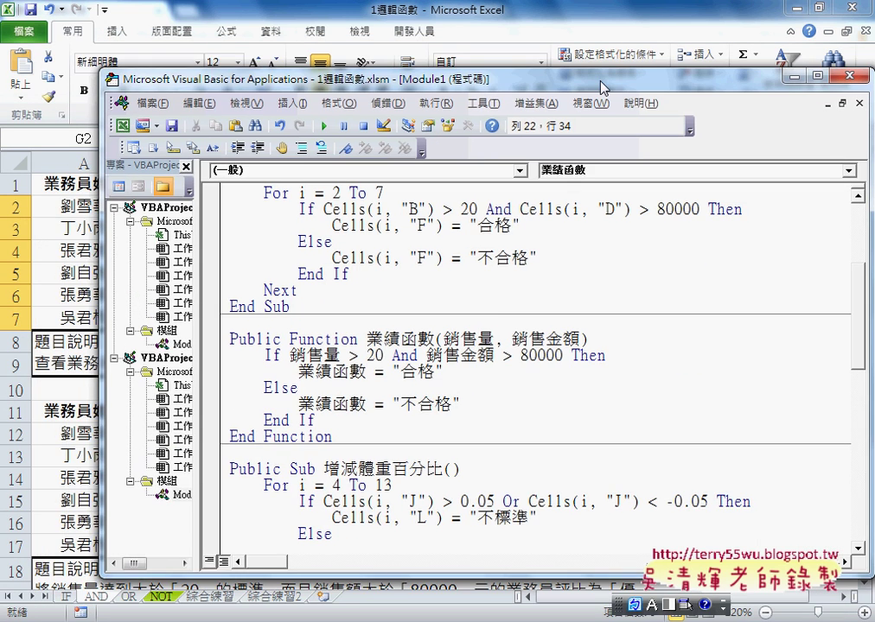
drag(332, 437, 246, 357)
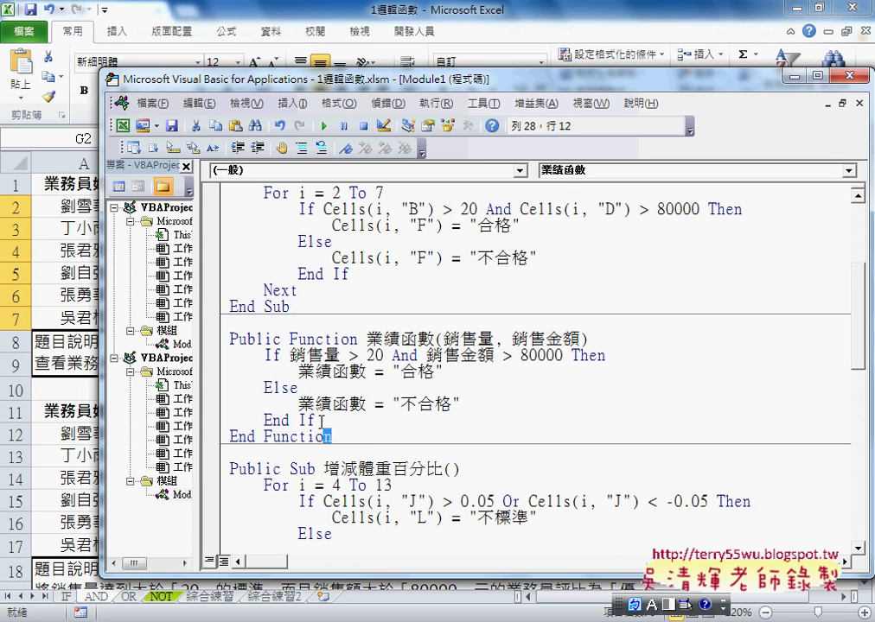
click(381, 374)
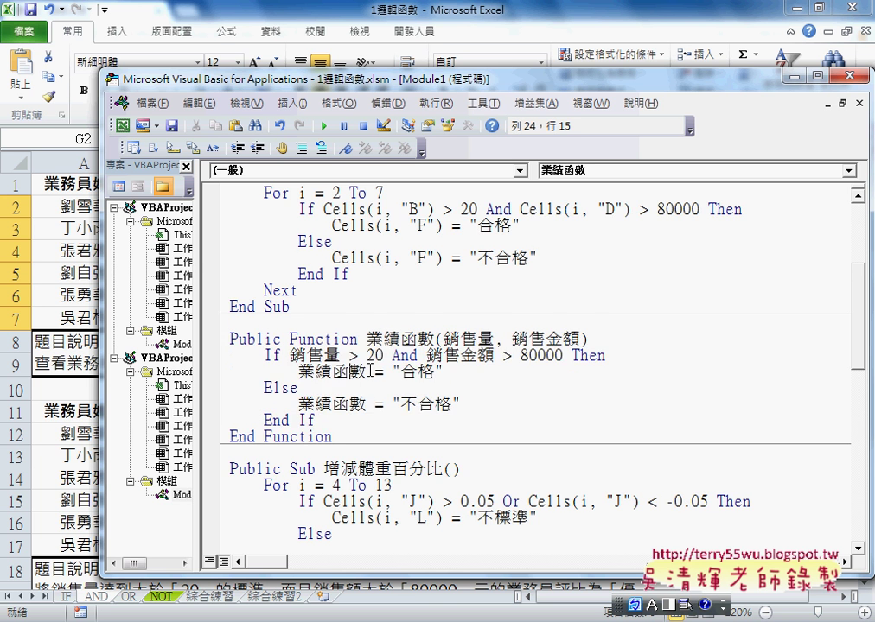
scroll(370, 372, up, 2)
click(371, 306)
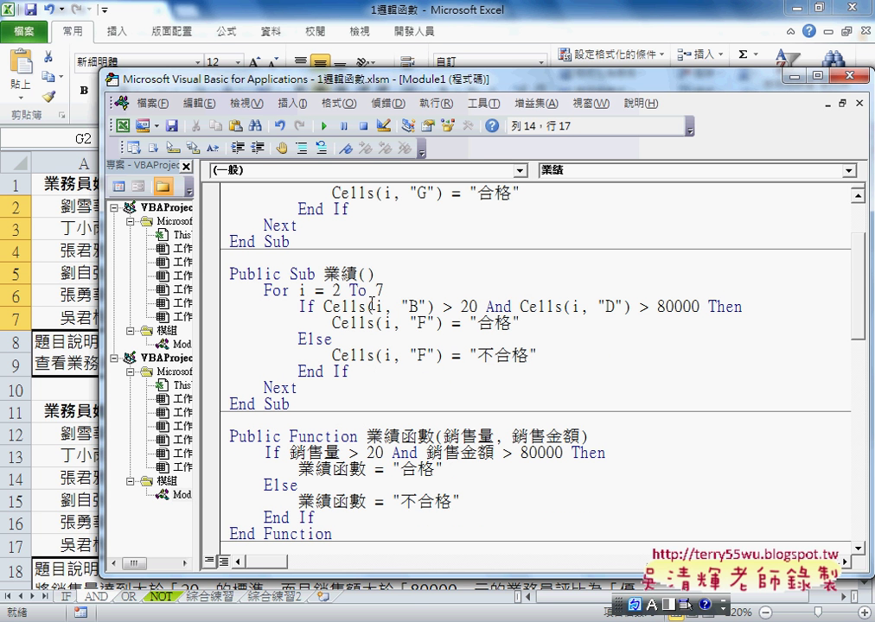